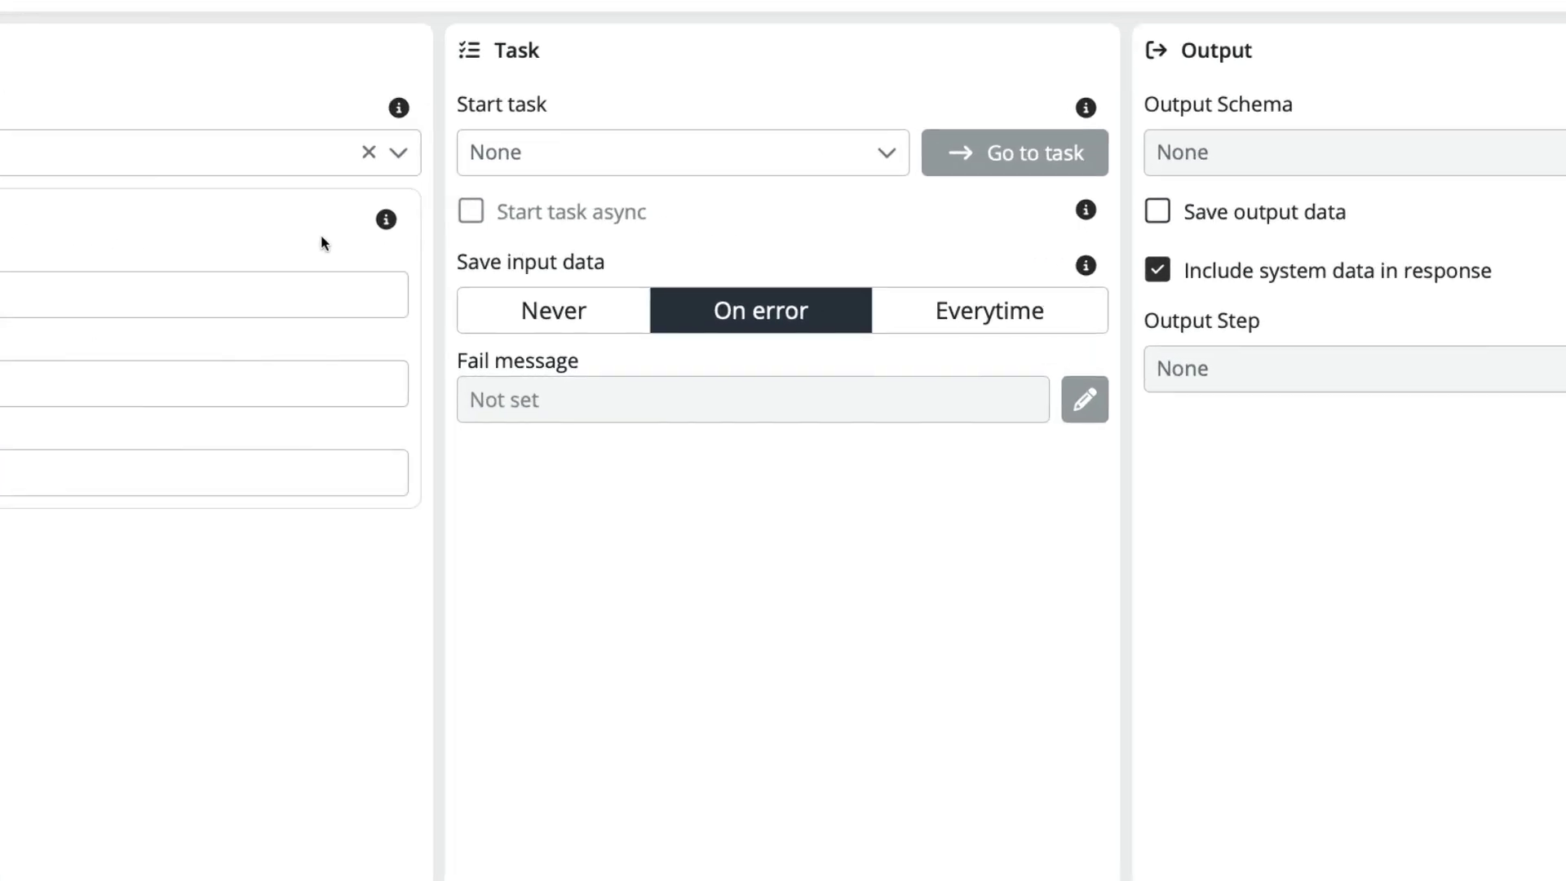
Set the POST method's start task to POST Add book.
{"action": "left_click", "coordinate": [489, 173]}
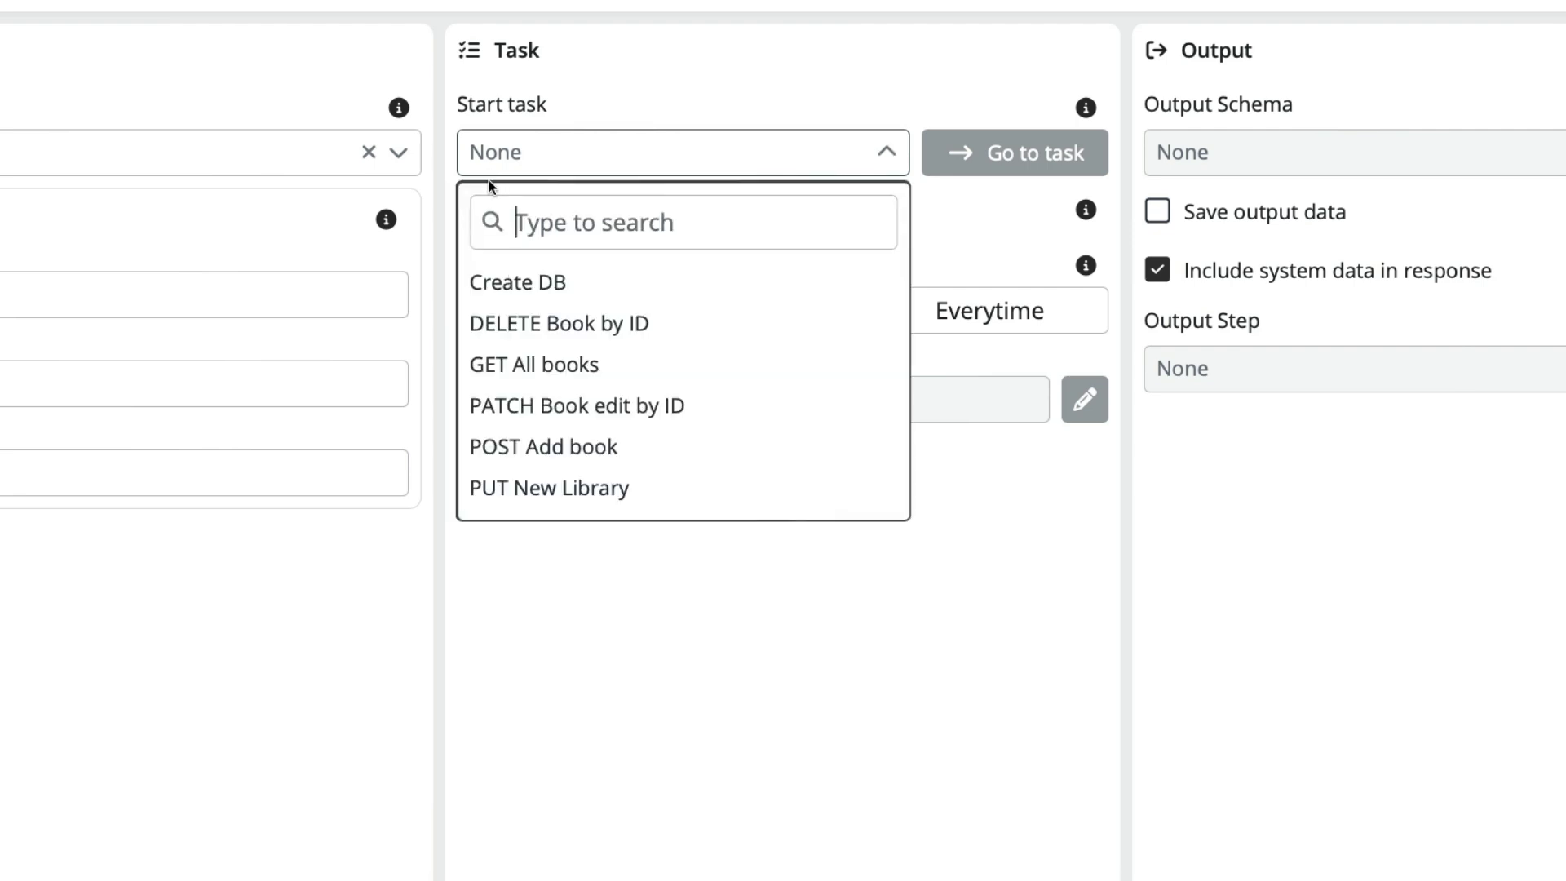
{"action": "left_click", "coordinate": [516, 442]}
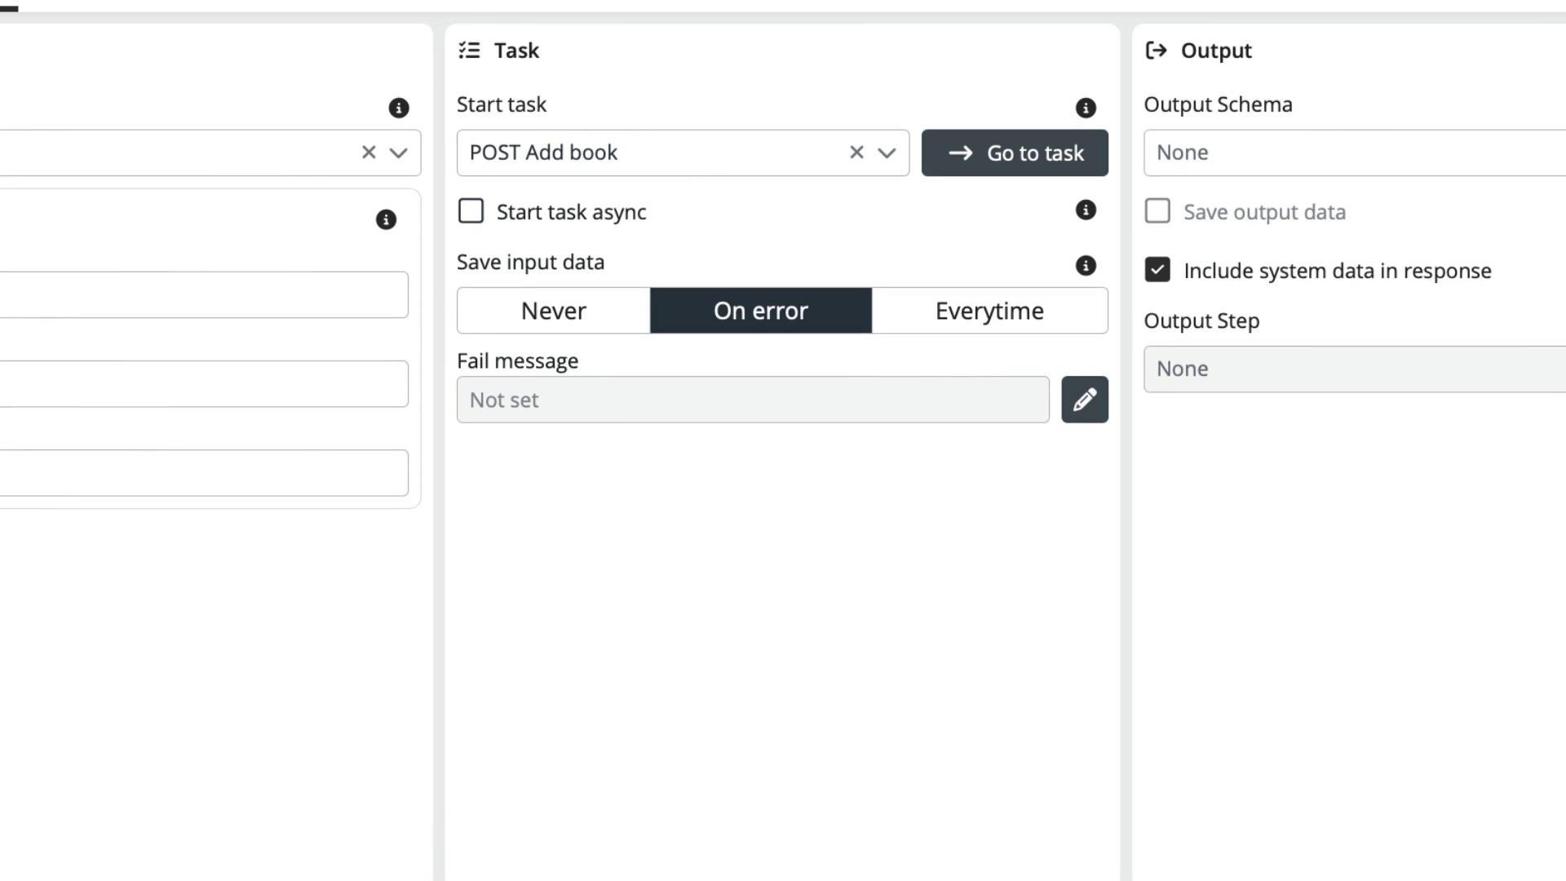
{"action": "key", "text": "Tab"}
{"action": "key", "text": "Tab"}
{"action": "key", "text": "Tab"}
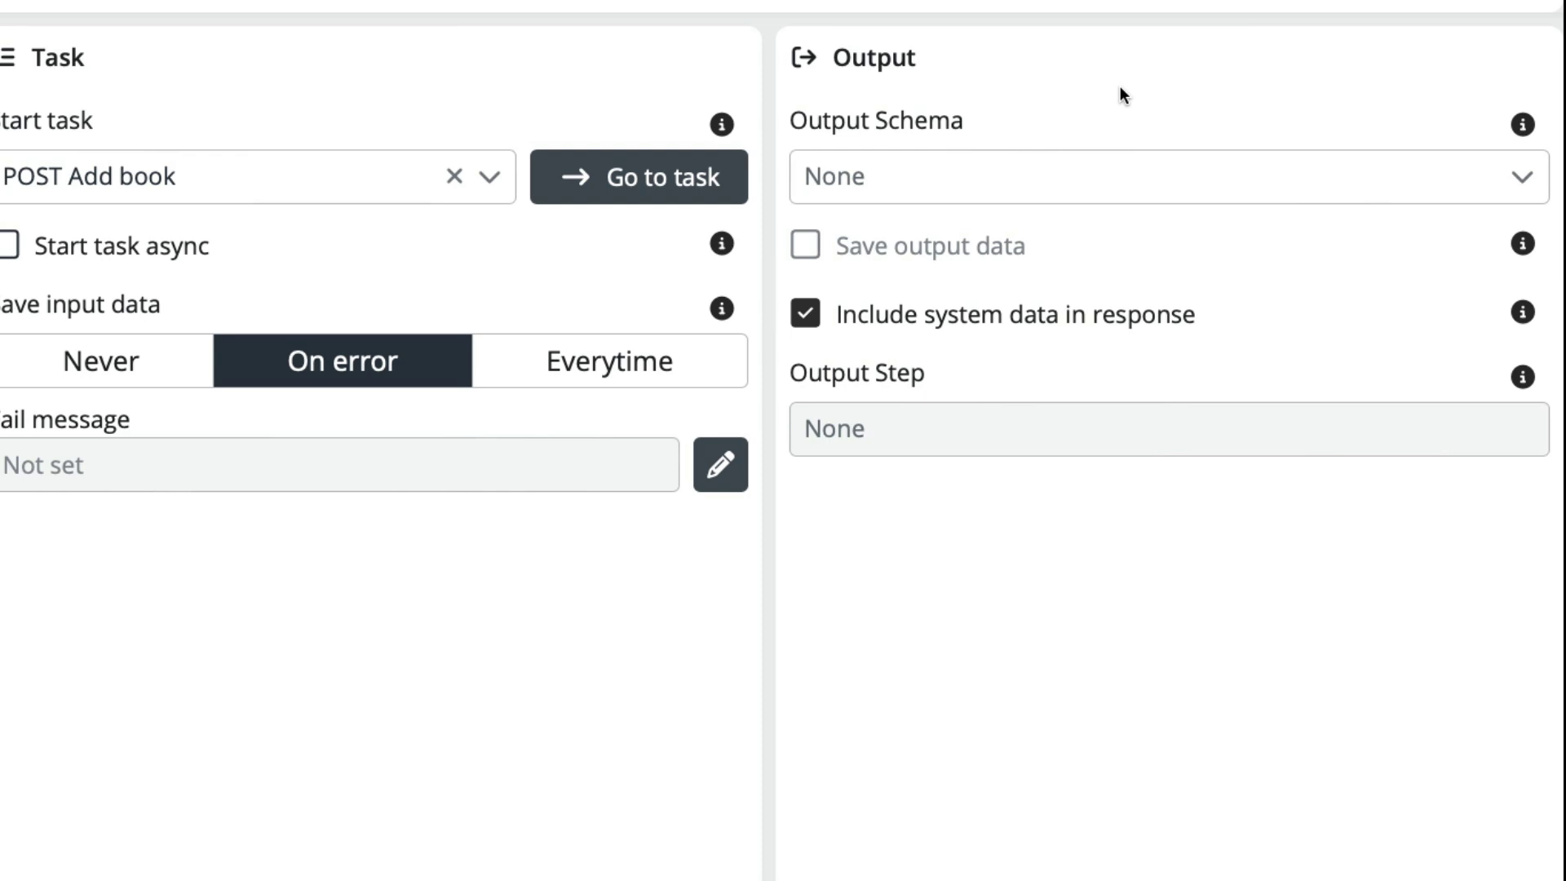
Find the Book schema and assign it as the POST method's output schema.
{"action": "left_click", "coordinate": [1118, 168]}
{"action": "type", "text": "book"}
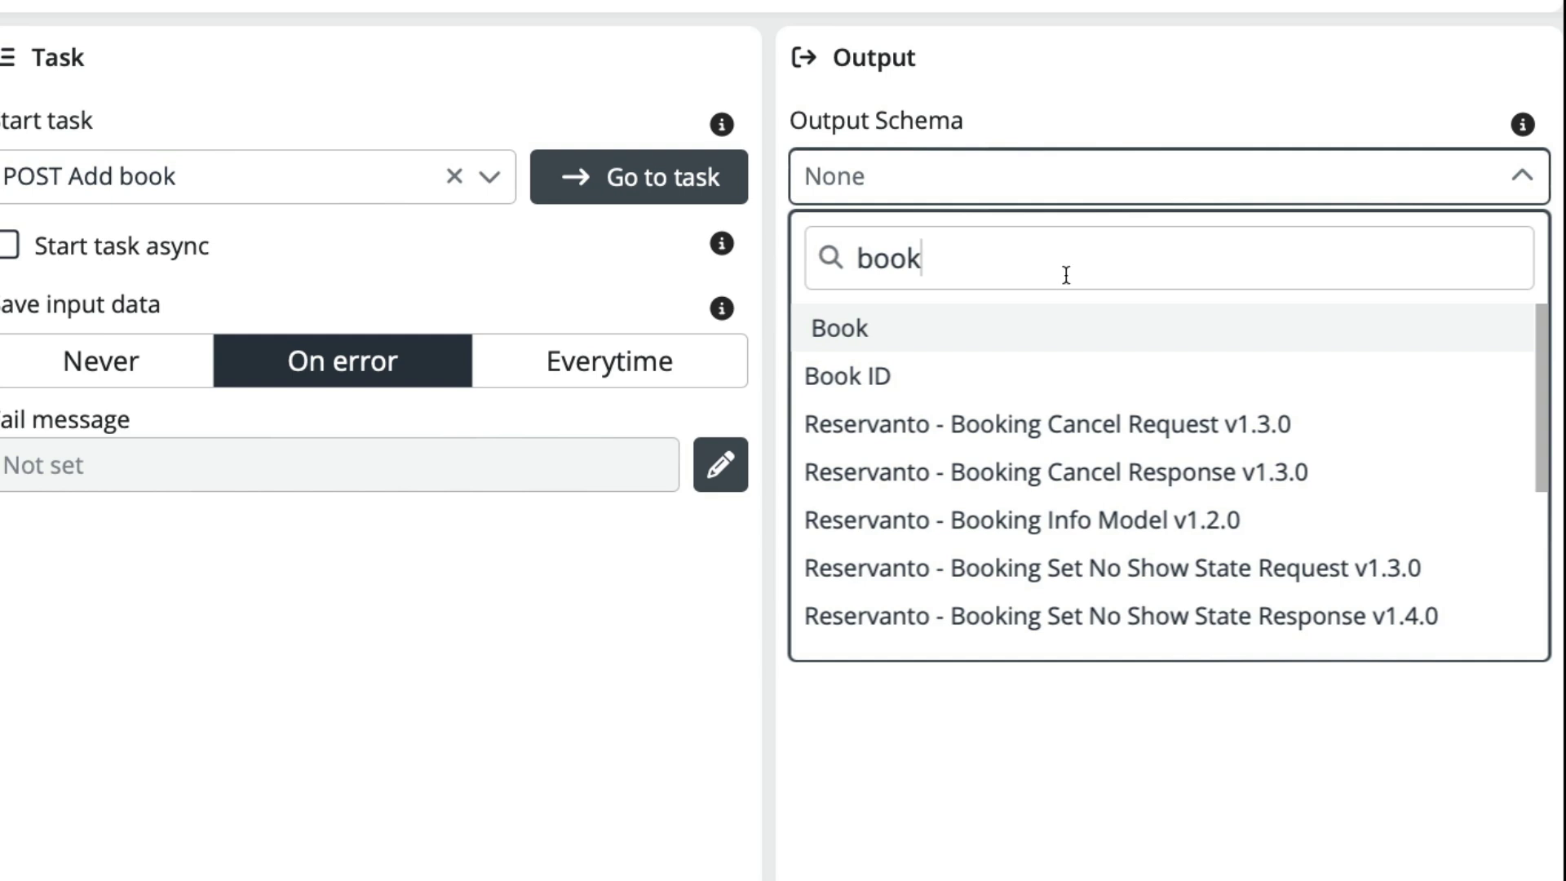
{"action": "left_click", "coordinate": [1058, 328]}
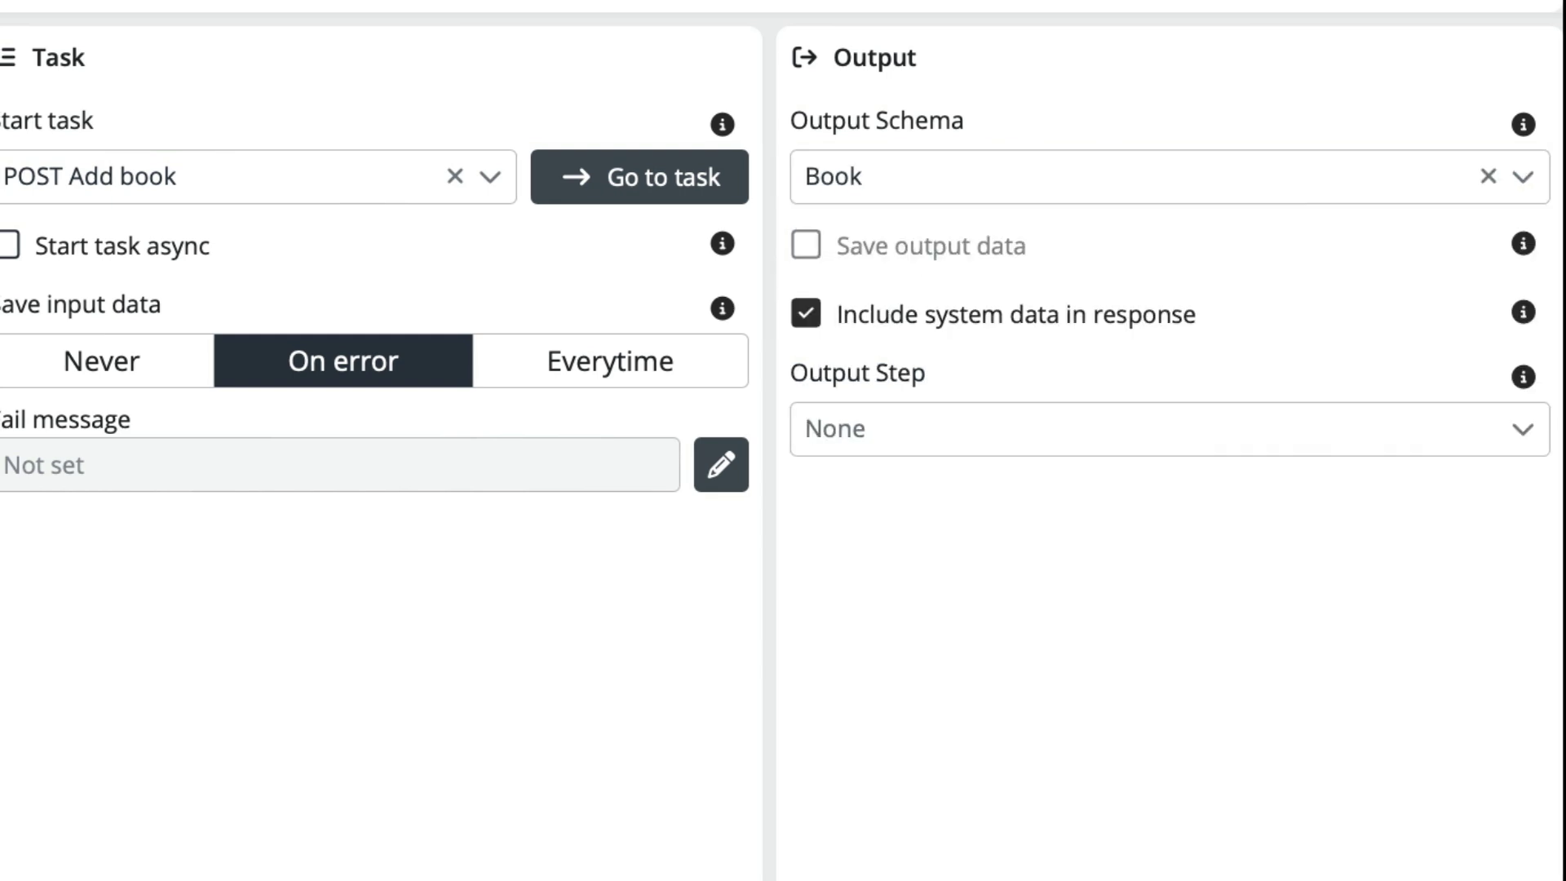
{"action": "key", "text": "Tab"}
{"action": "key", "text": "Tab"}
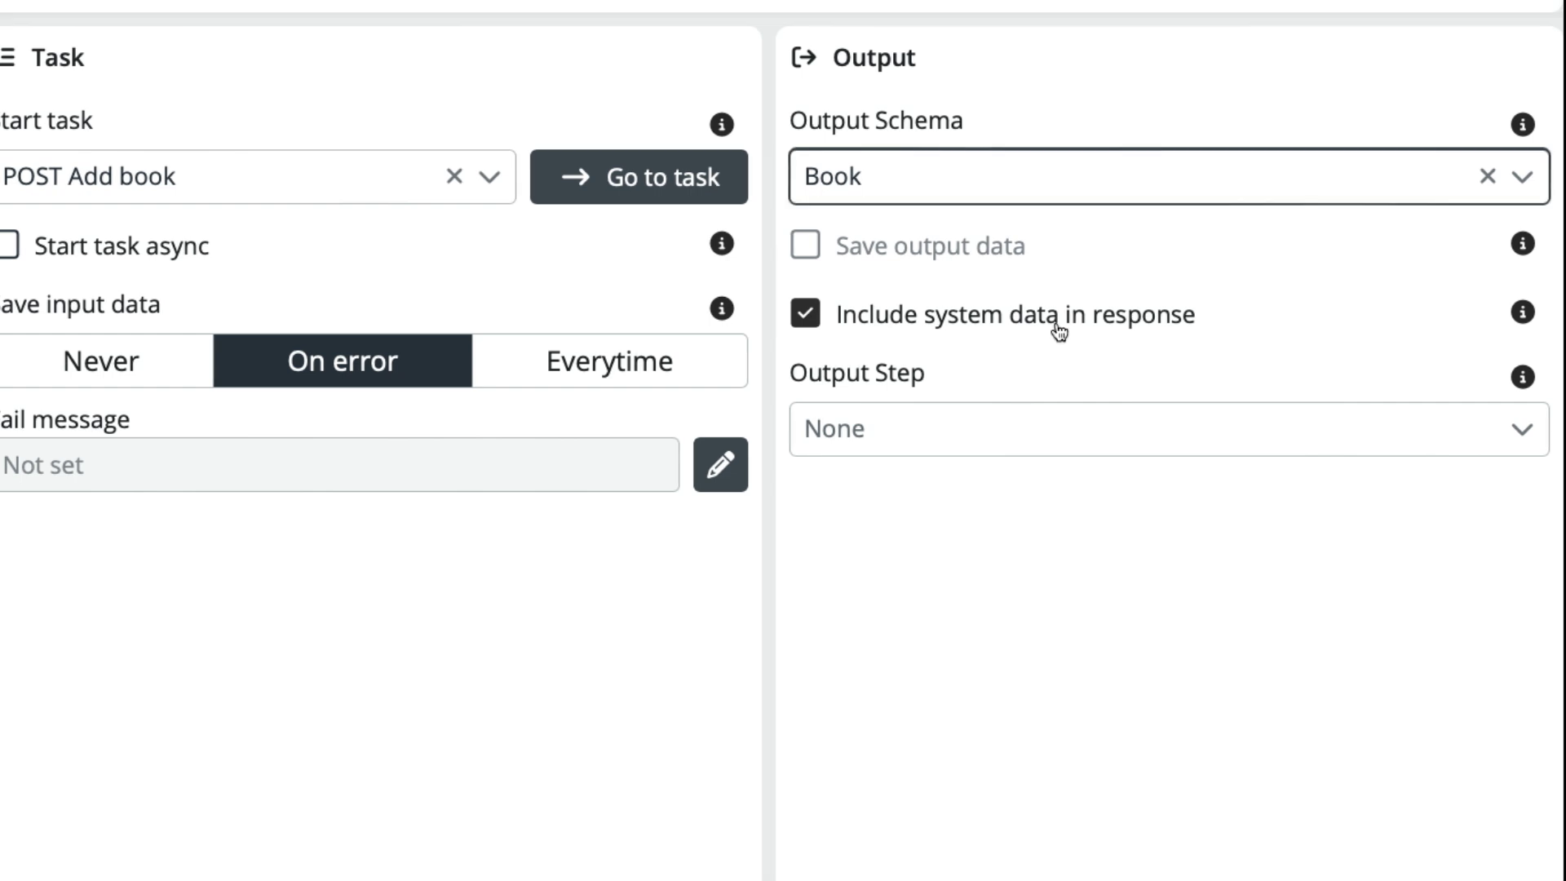
Choose DB as the output step and map ID, BookName and Author to the DB fields in the output mapping.
{"action": "left_click", "coordinate": [1024, 433]}
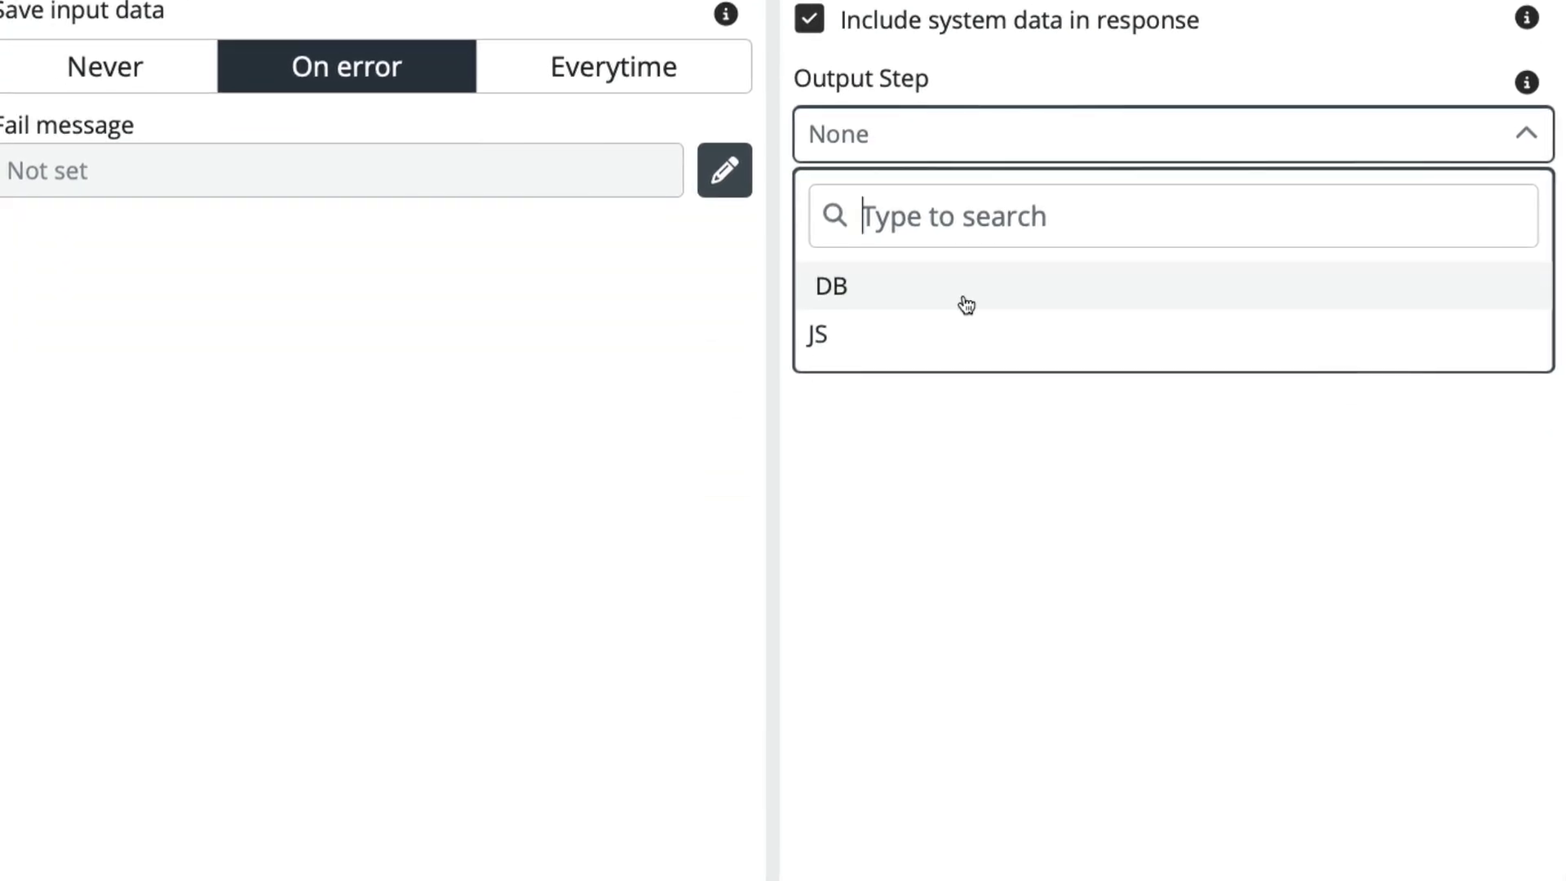
{"action": "left_click", "coordinate": [967, 305]}
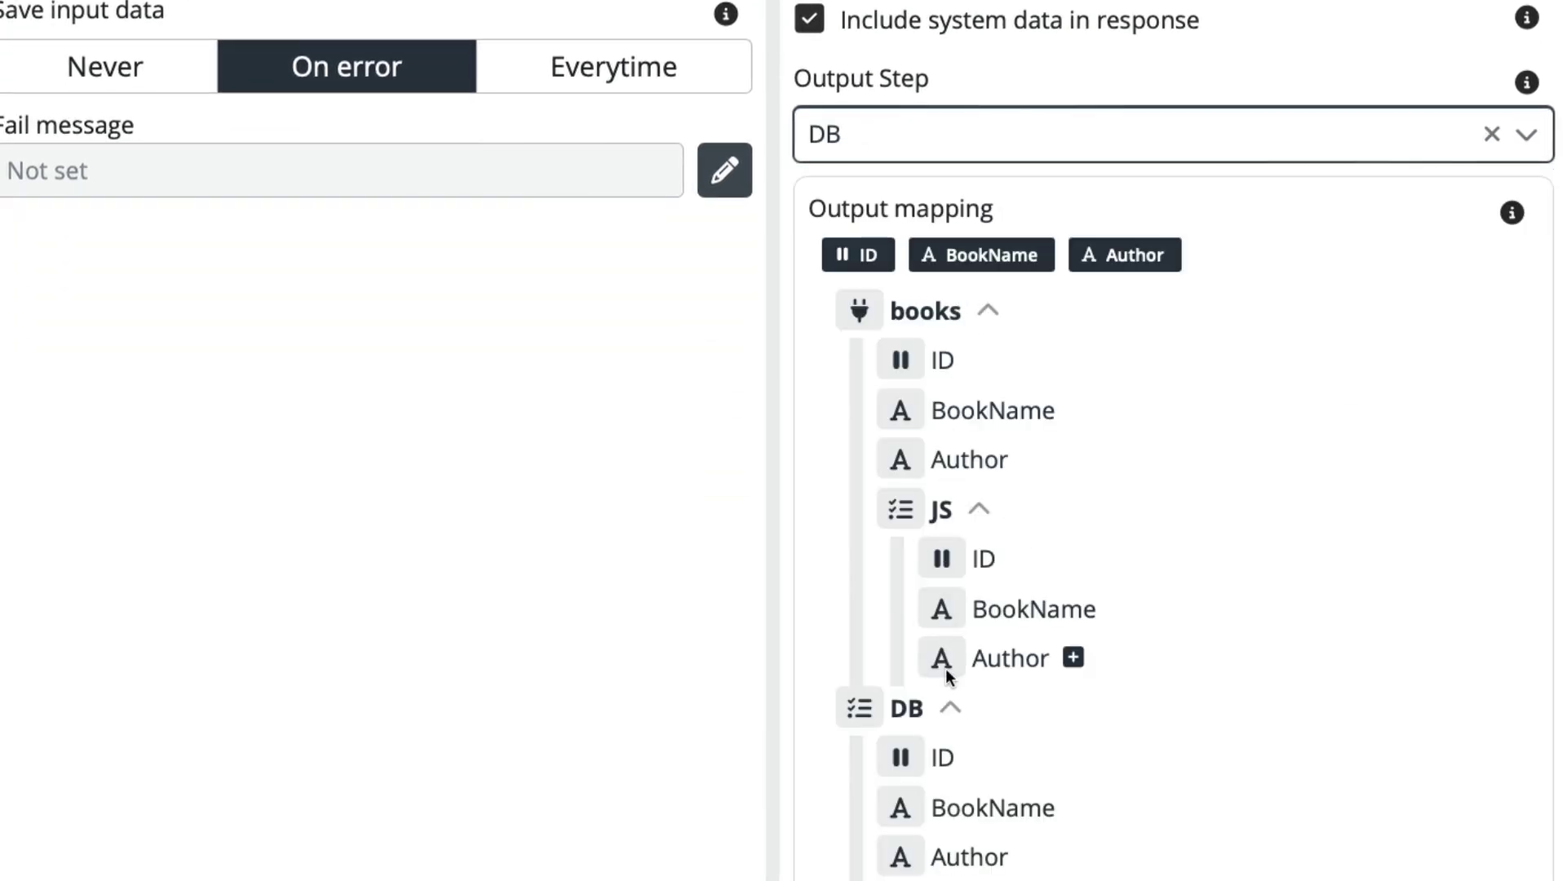
{"action": "left_click", "coordinate": [989, 711]}
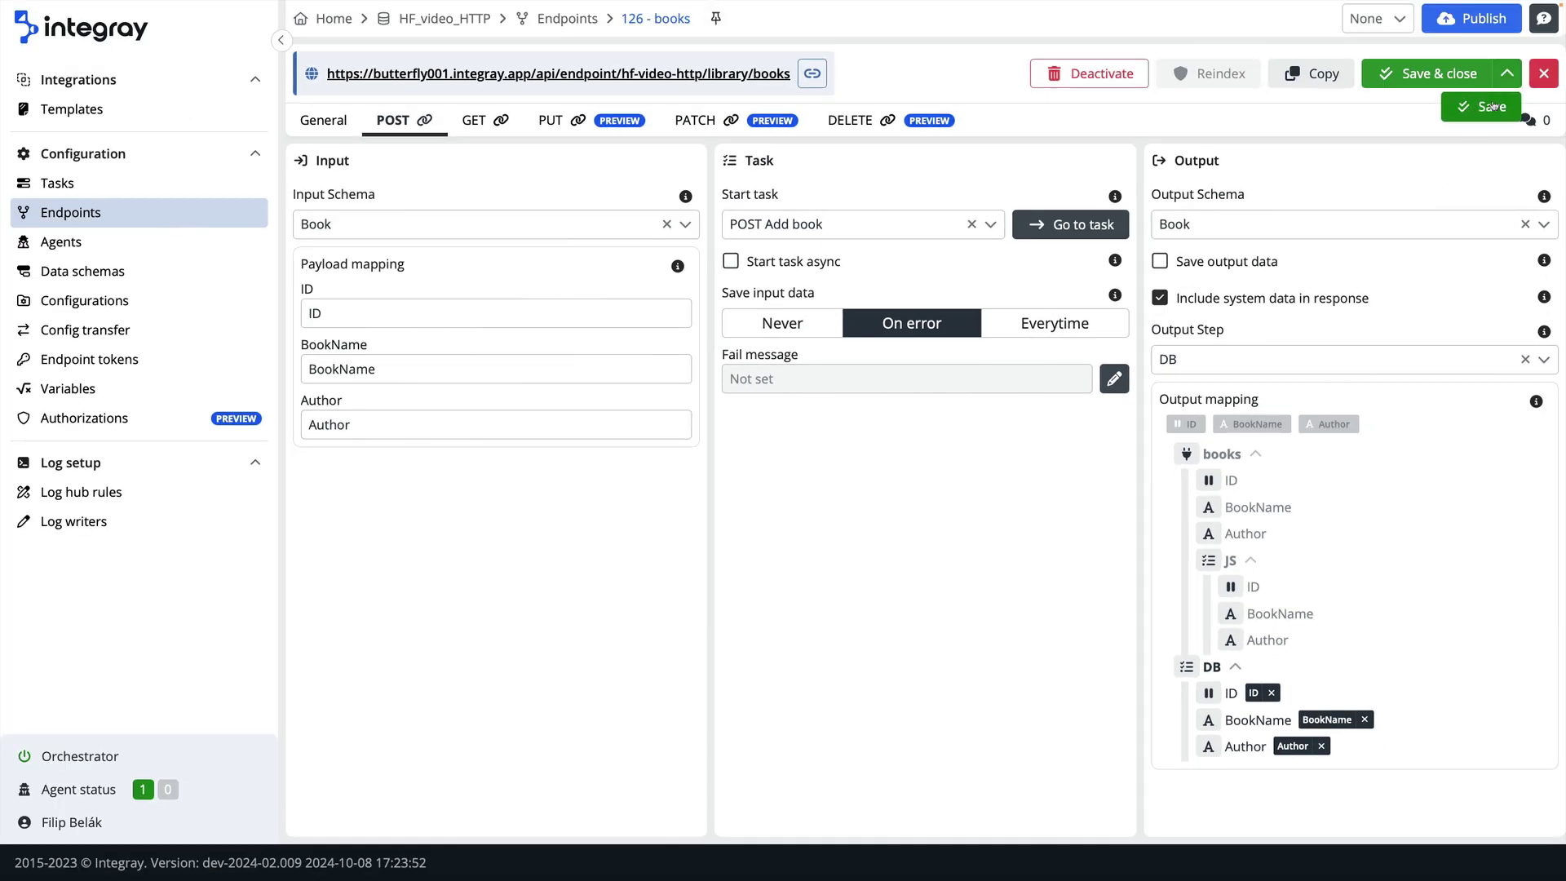
Save the books endpoint and publish the HF_video_HTTP changes.
{"action": "left_click", "coordinate": [1471, 18]}
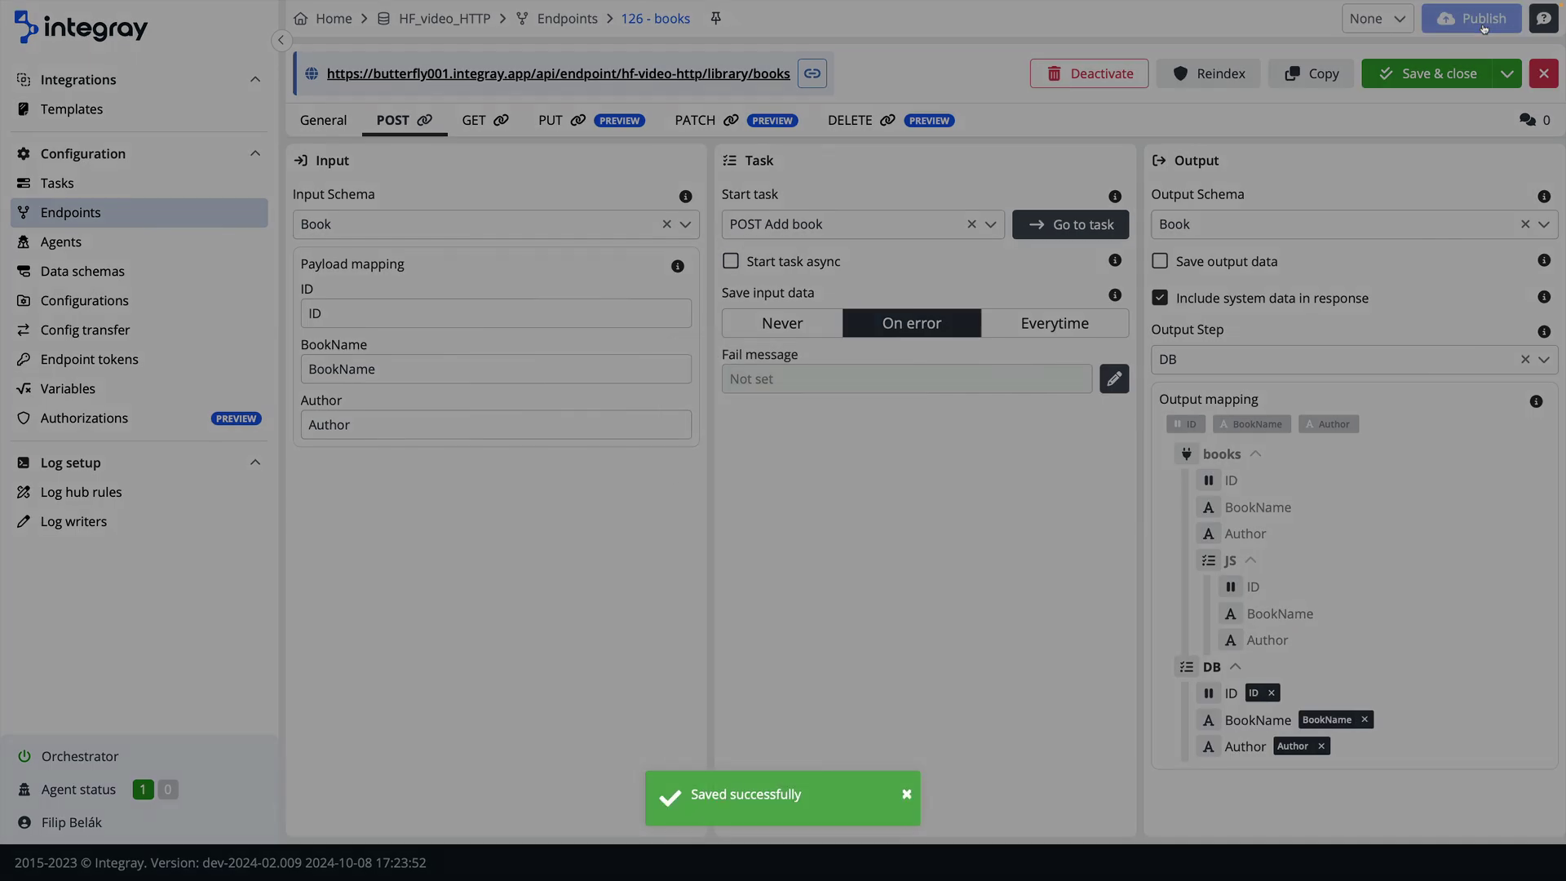
{"action": "left_click", "coordinate": [888, 488]}
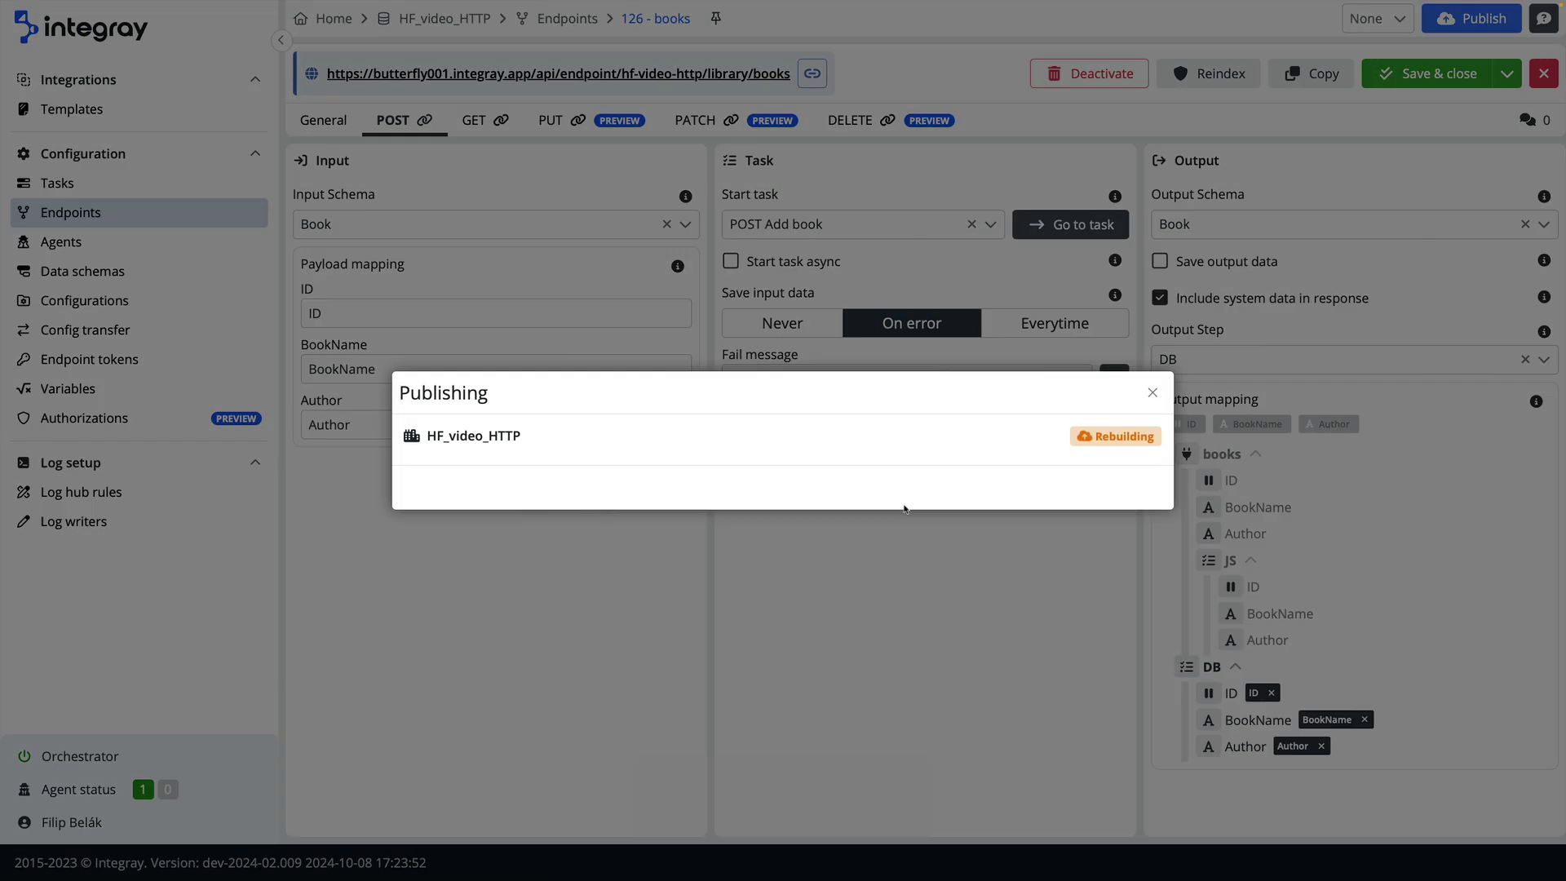
{"action": "left_click", "coordinate": [1129, 485]}
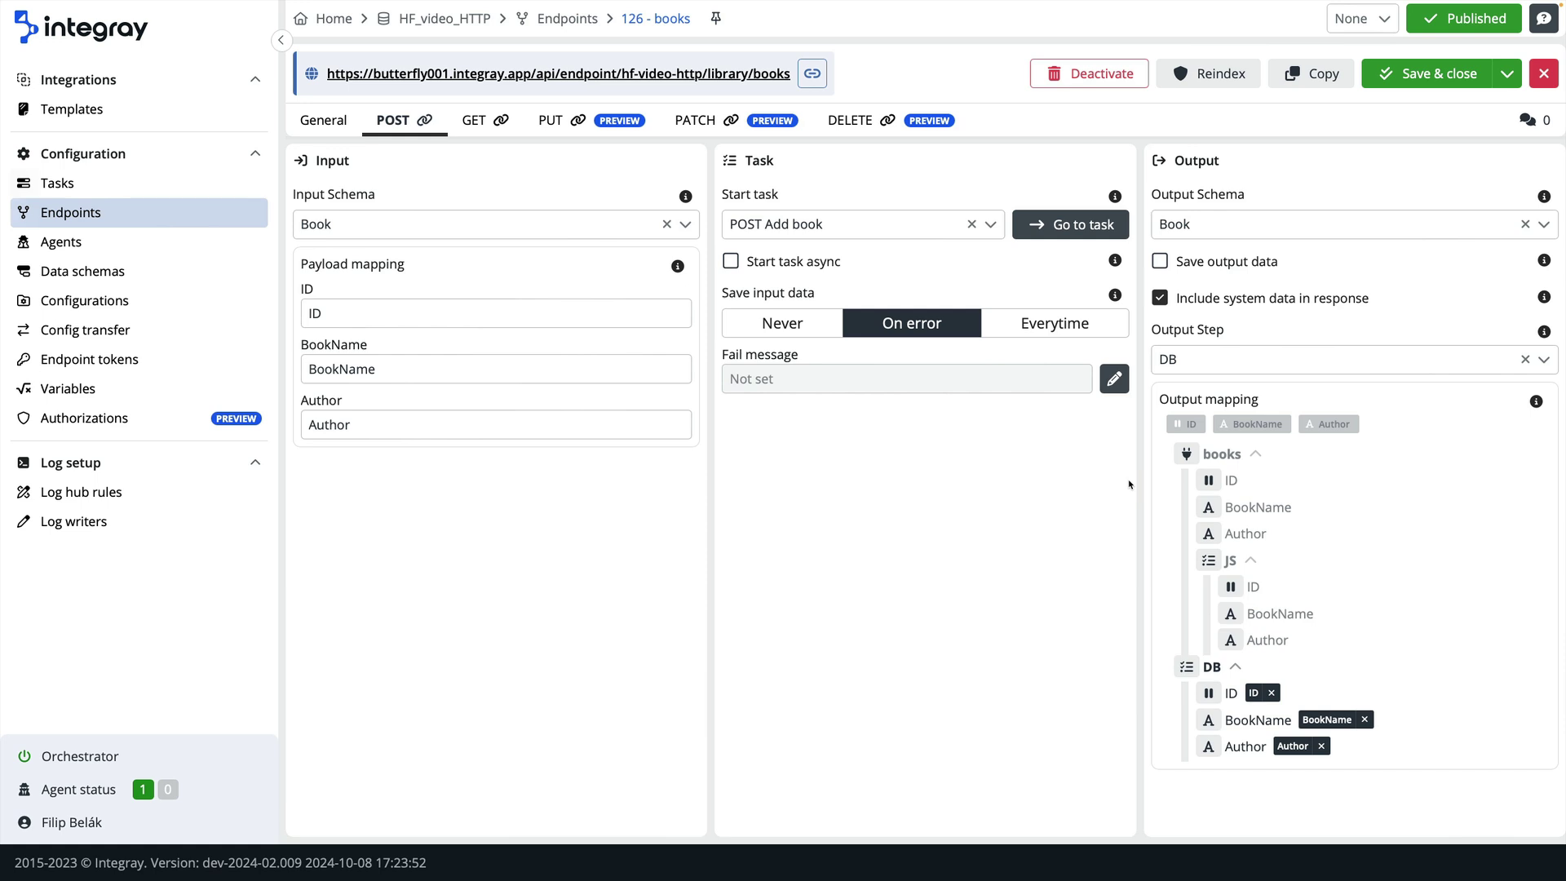
Examine the DB output data in the run history of the GET All books task, then return to the task list.
{"action": "left_click", "coordinate": [586, 269]}
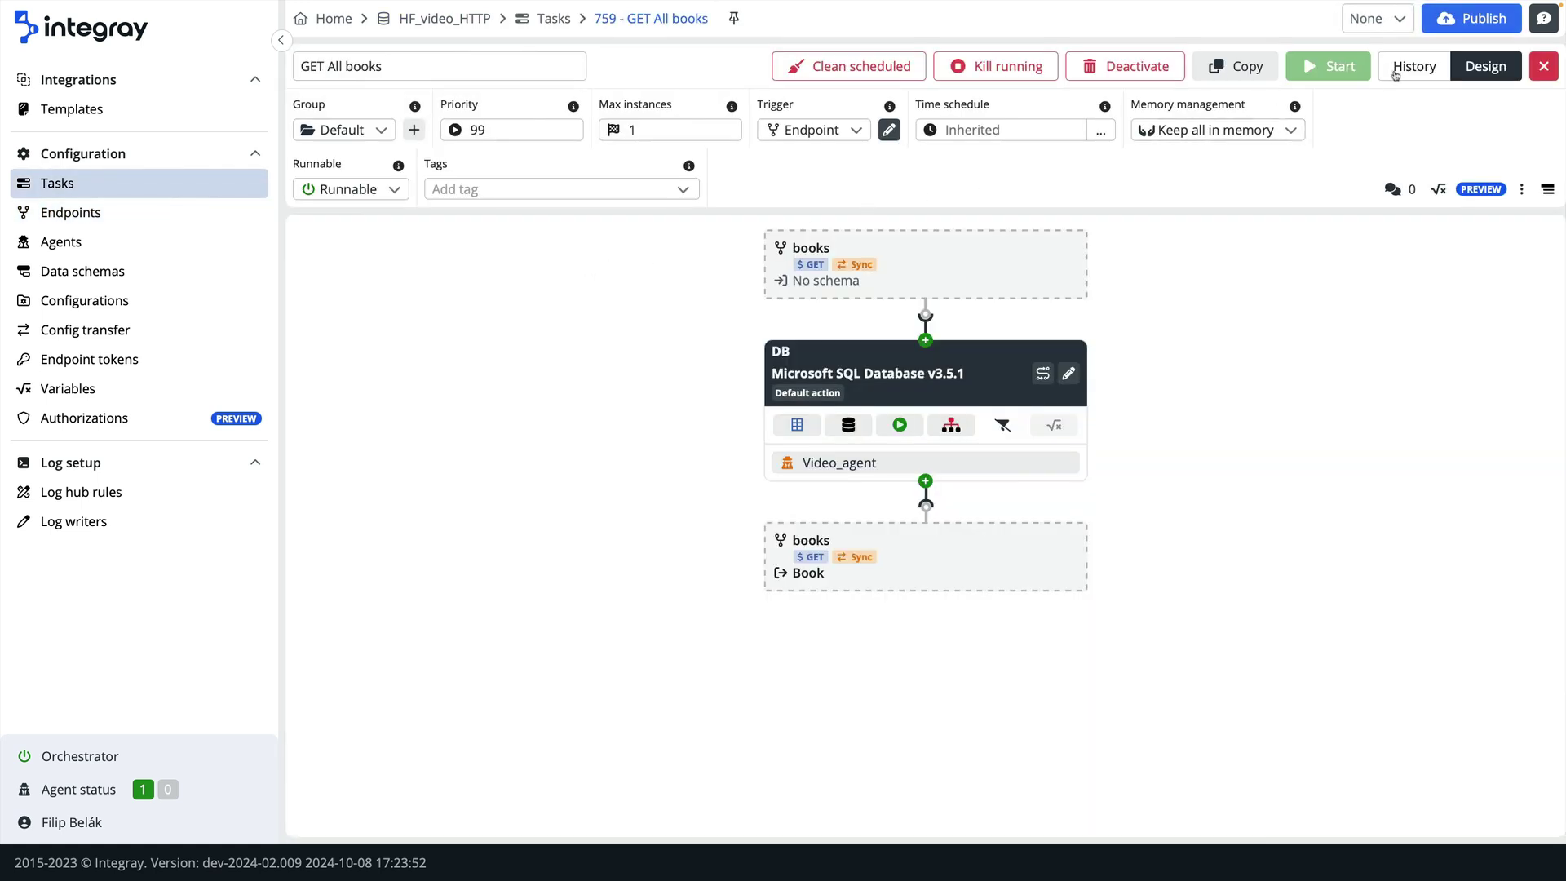
{"action": "left_click", "coordinate": [1394, 74]}
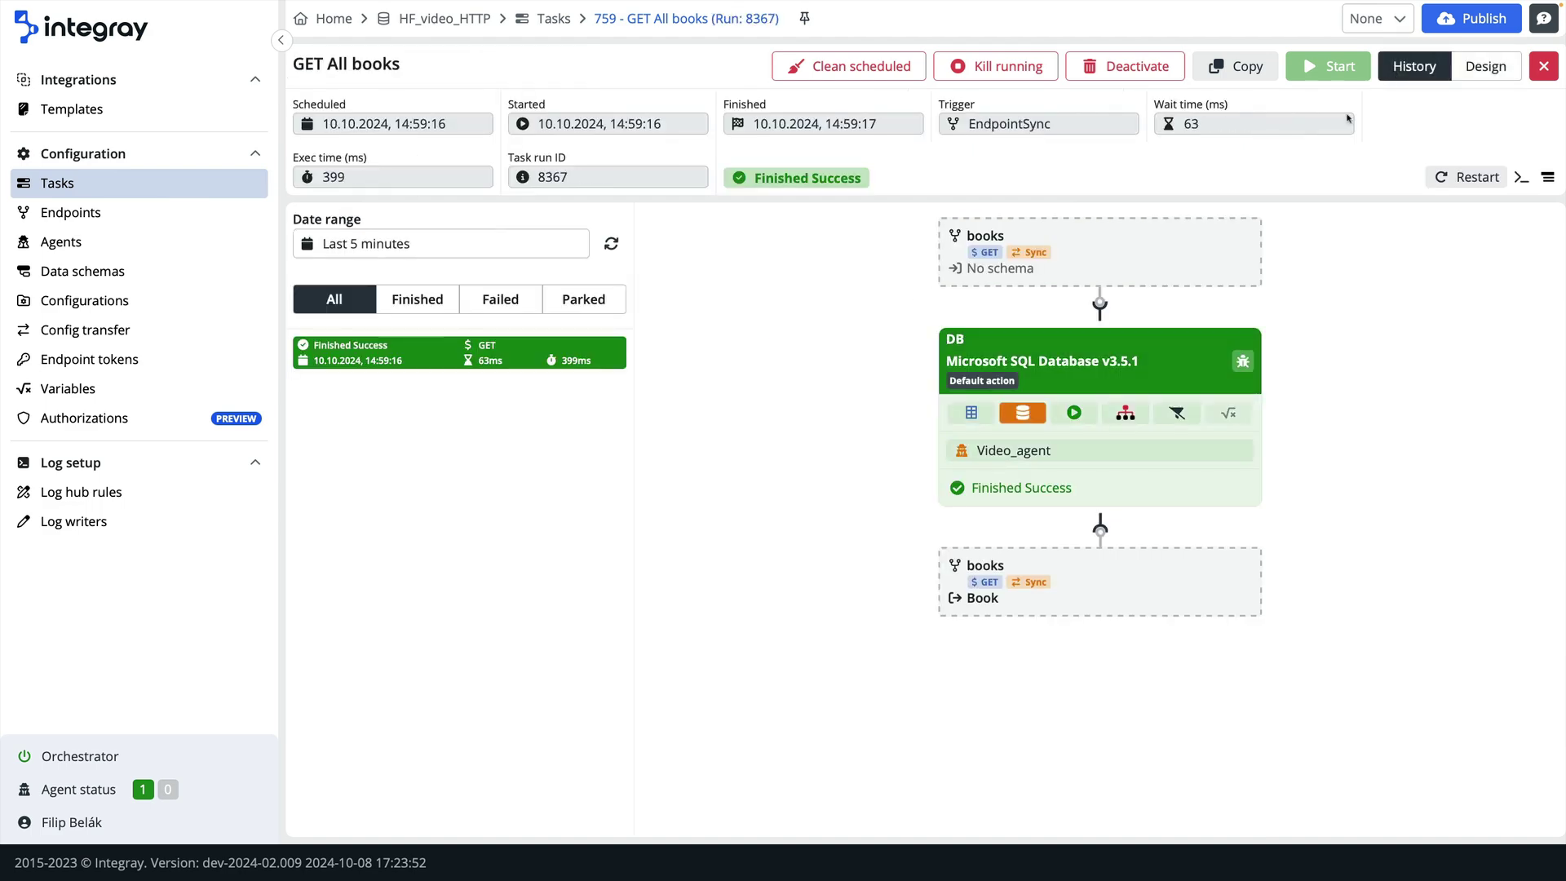
{"action": "left_click", "coordinate": [1029, 415]}
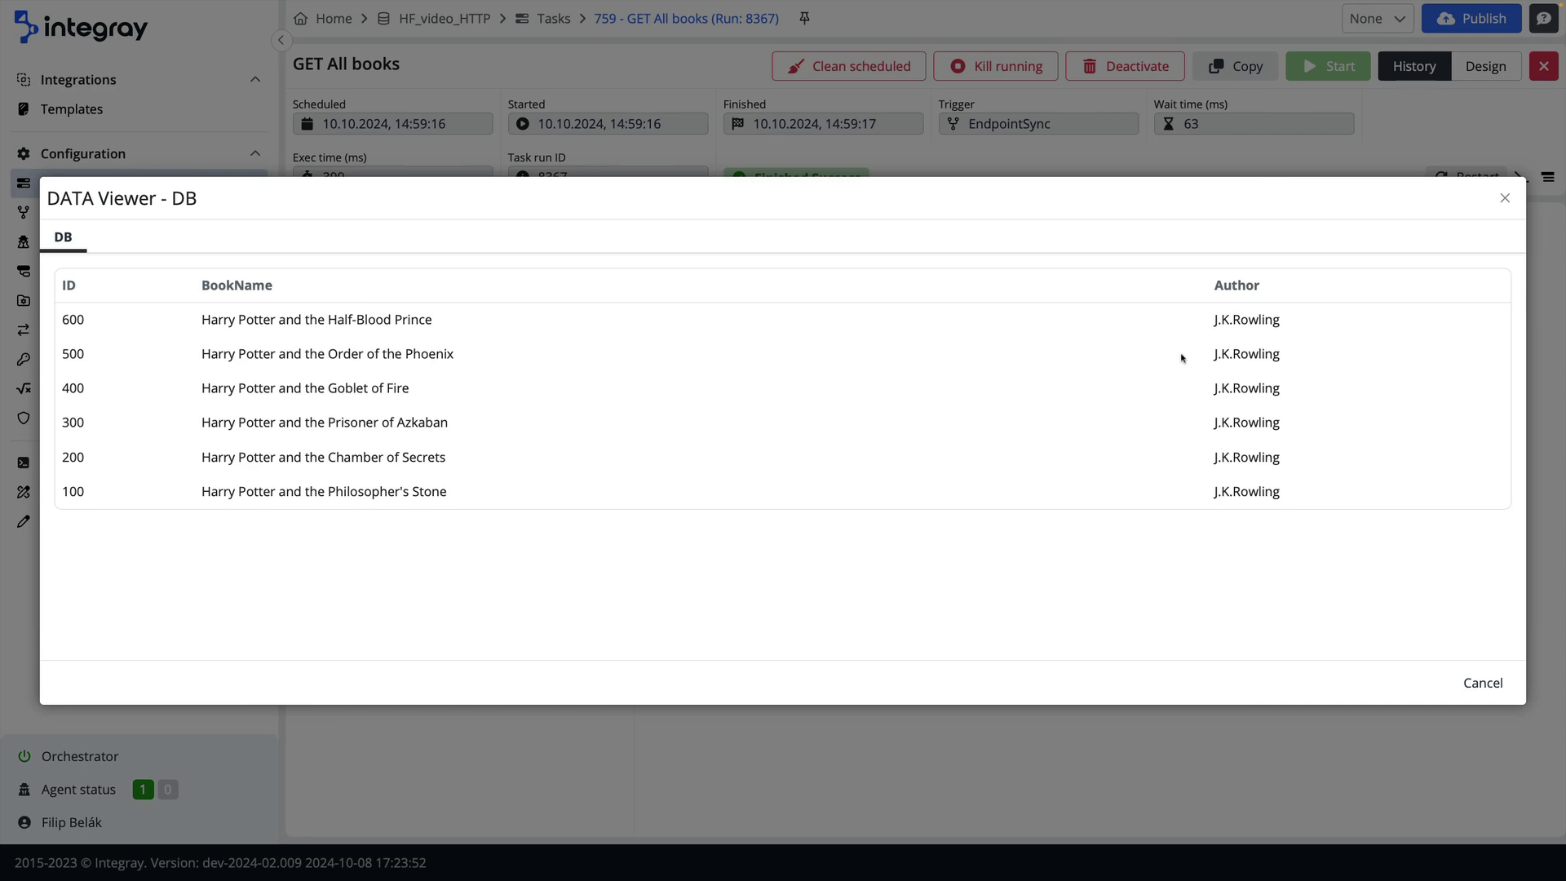
{"action": "left_click", "coordinate": [1502, 200]}
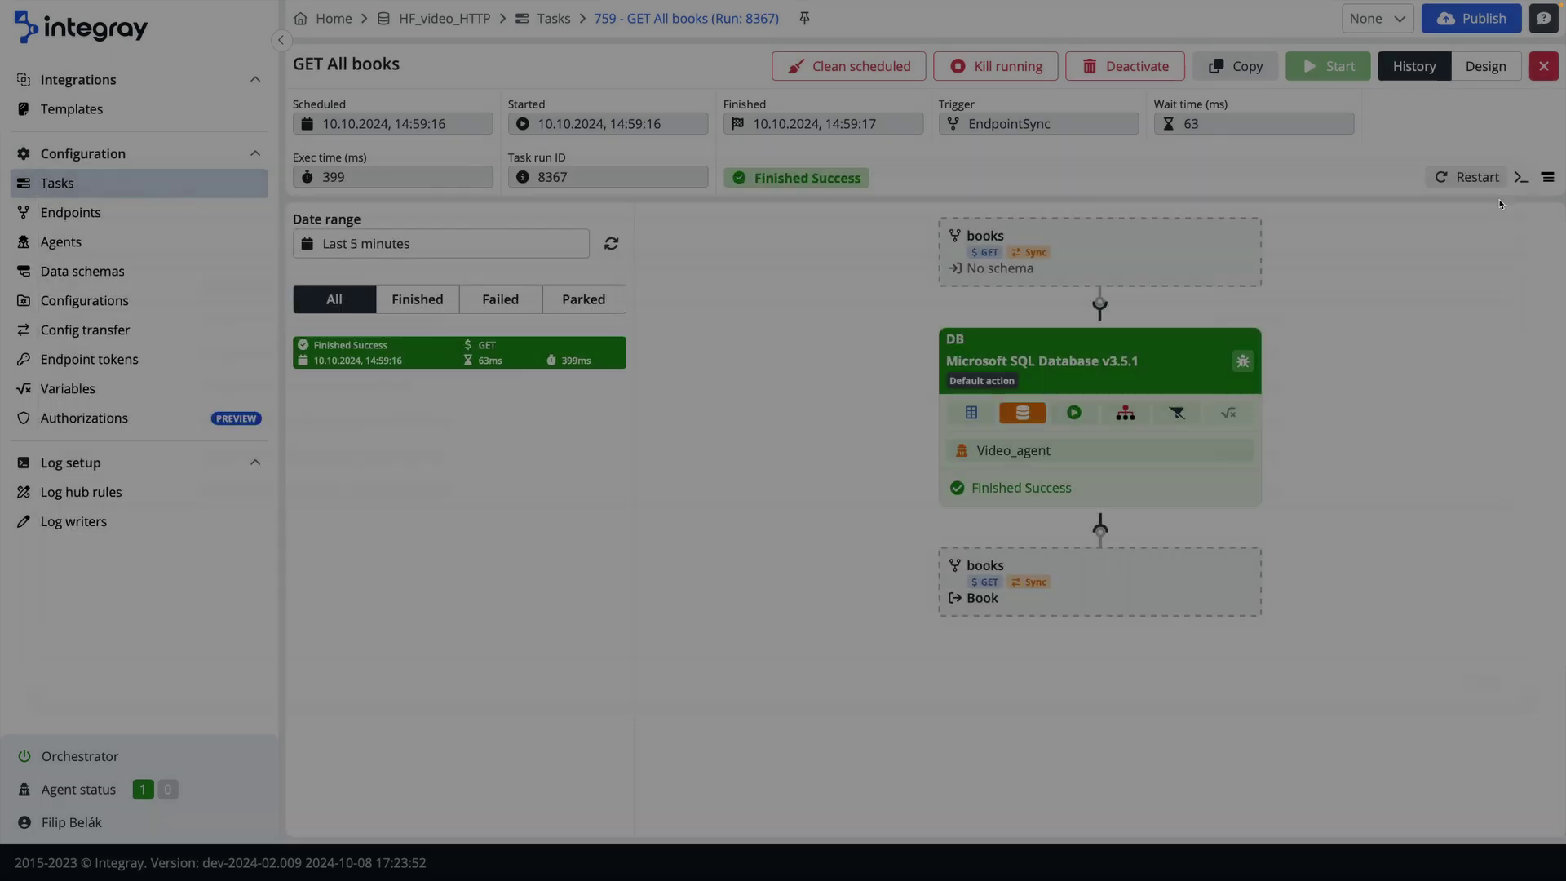
{"action": "left_click", "coordinate": [1551, 75]}
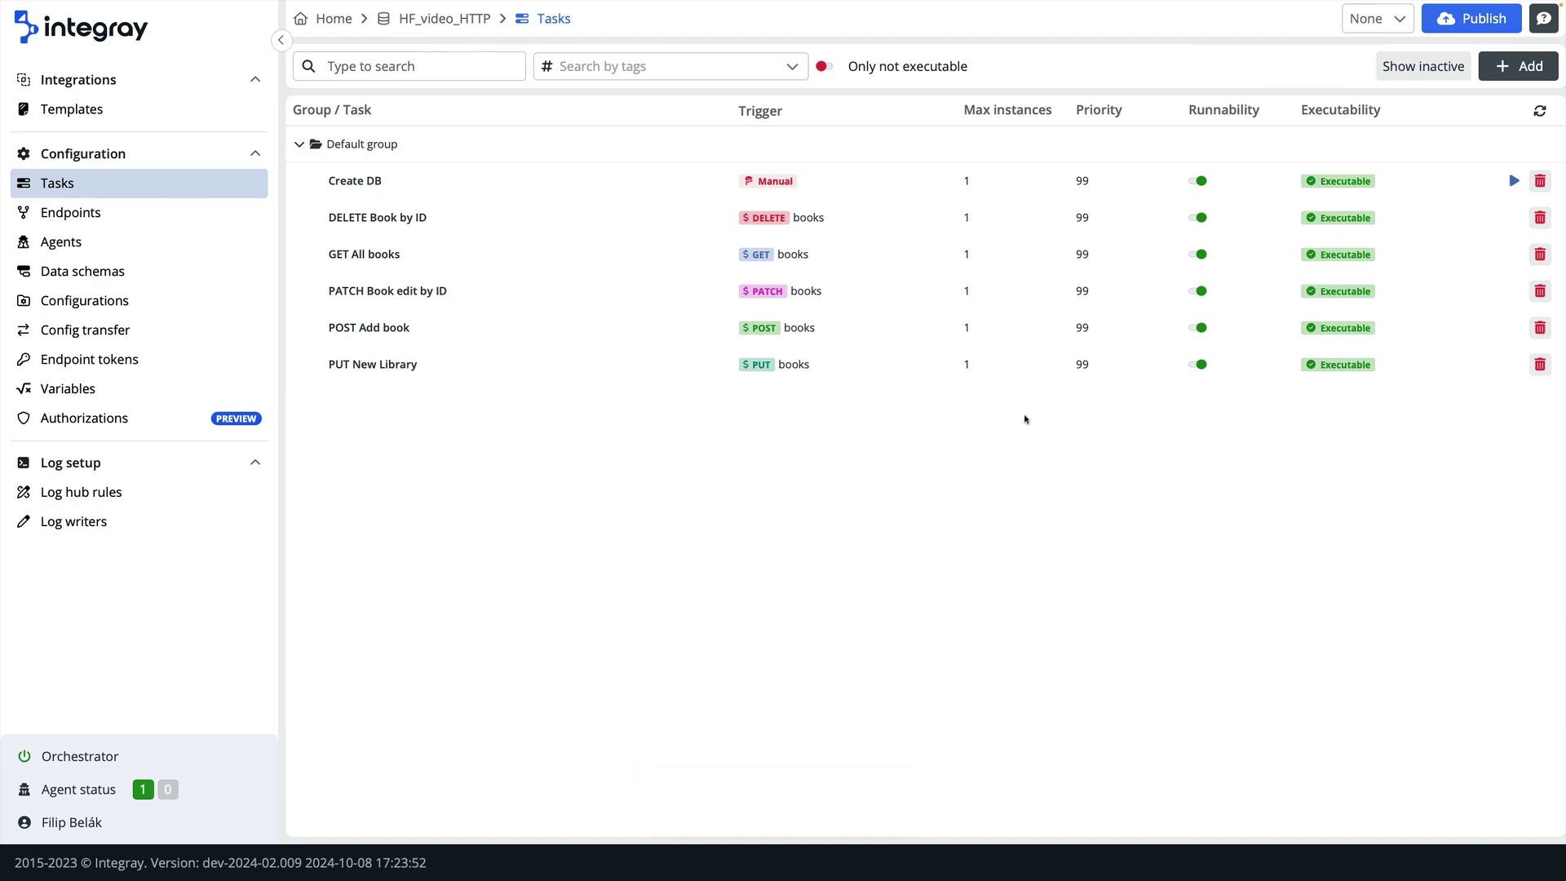
Open the POST Add book task, switch to Postman and send the POST request adding book 700, "Harry Potter and the the Deathly Hallows".
{"action": "left_click", "coordinate": [913, 334]}
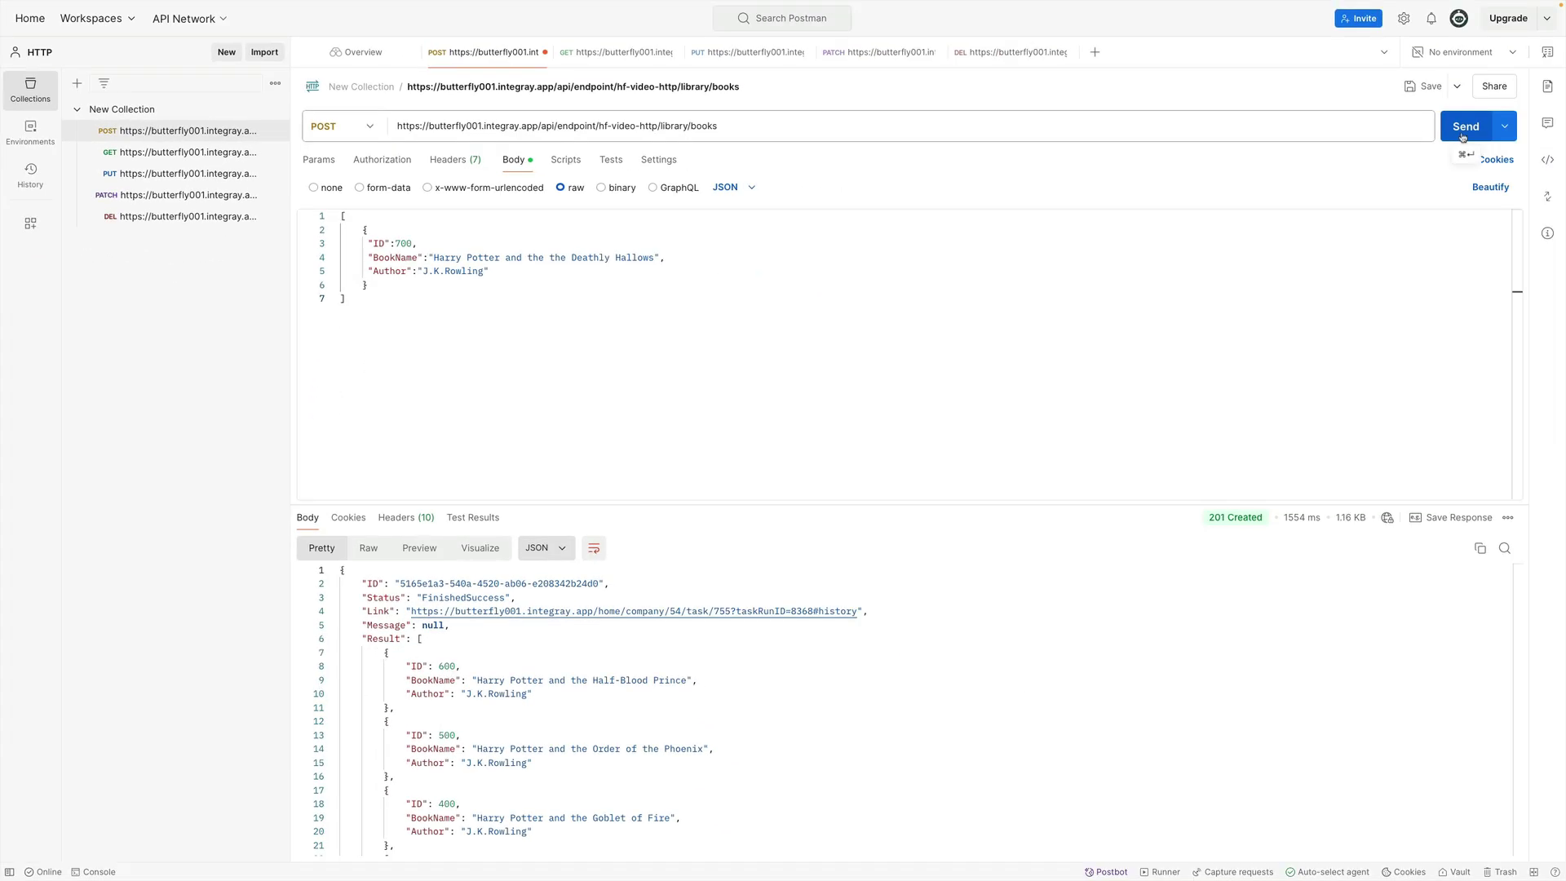
{"action": "left_click", "coordinate": [1463, 131]}
Switch to Integray and examine the POST Add book run's DB data with its nested JS record, then close the task.
{"action": "key", "text": "ctrl+Left"}
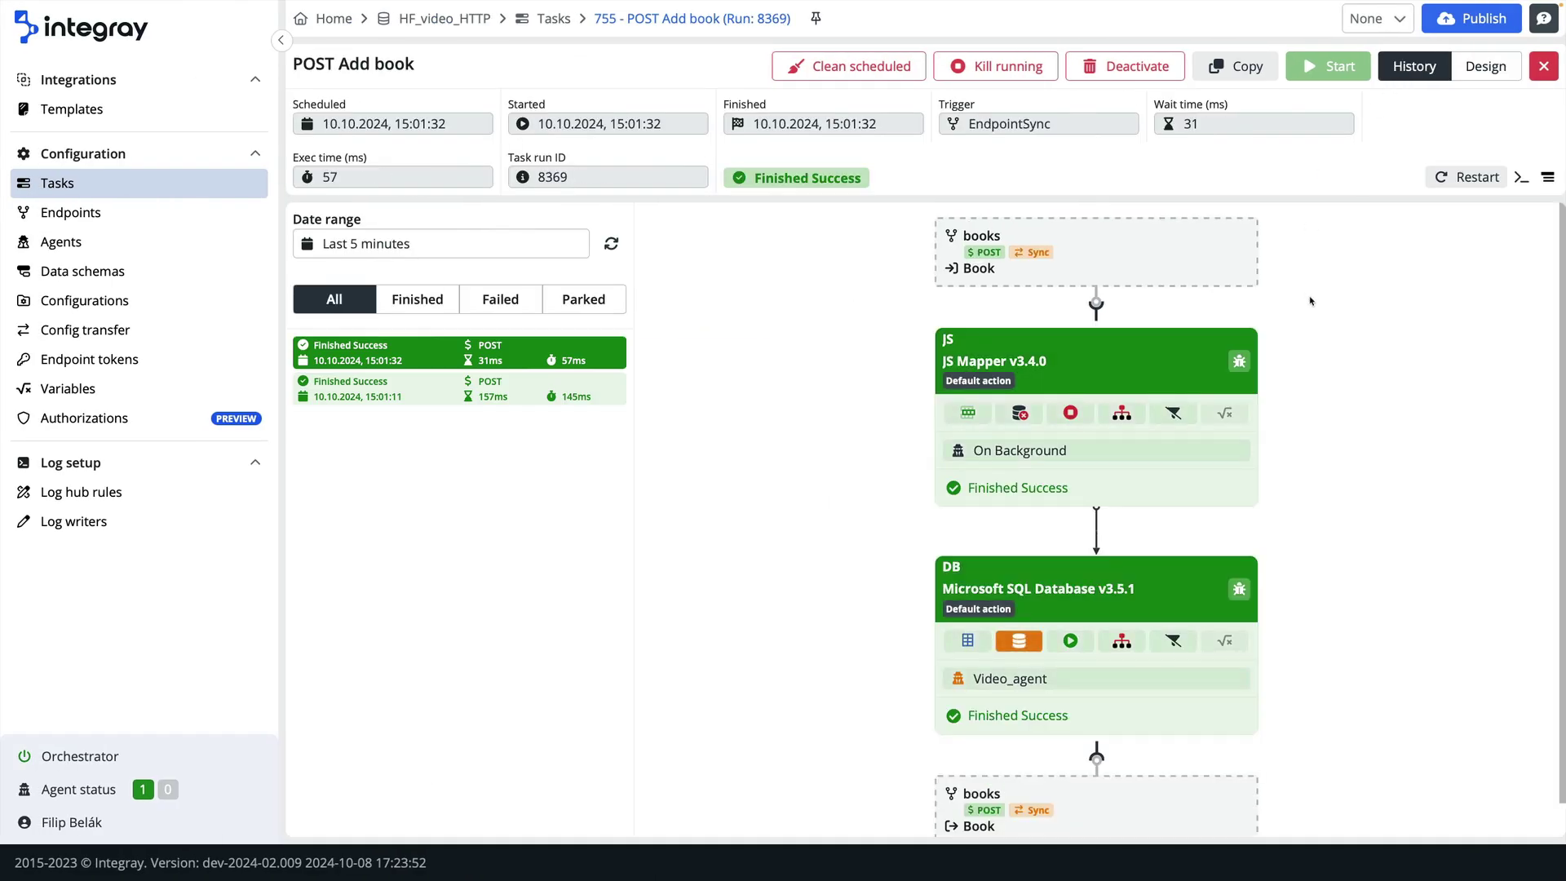
{"action": "left_click", "coordinate": [1019, 645]}
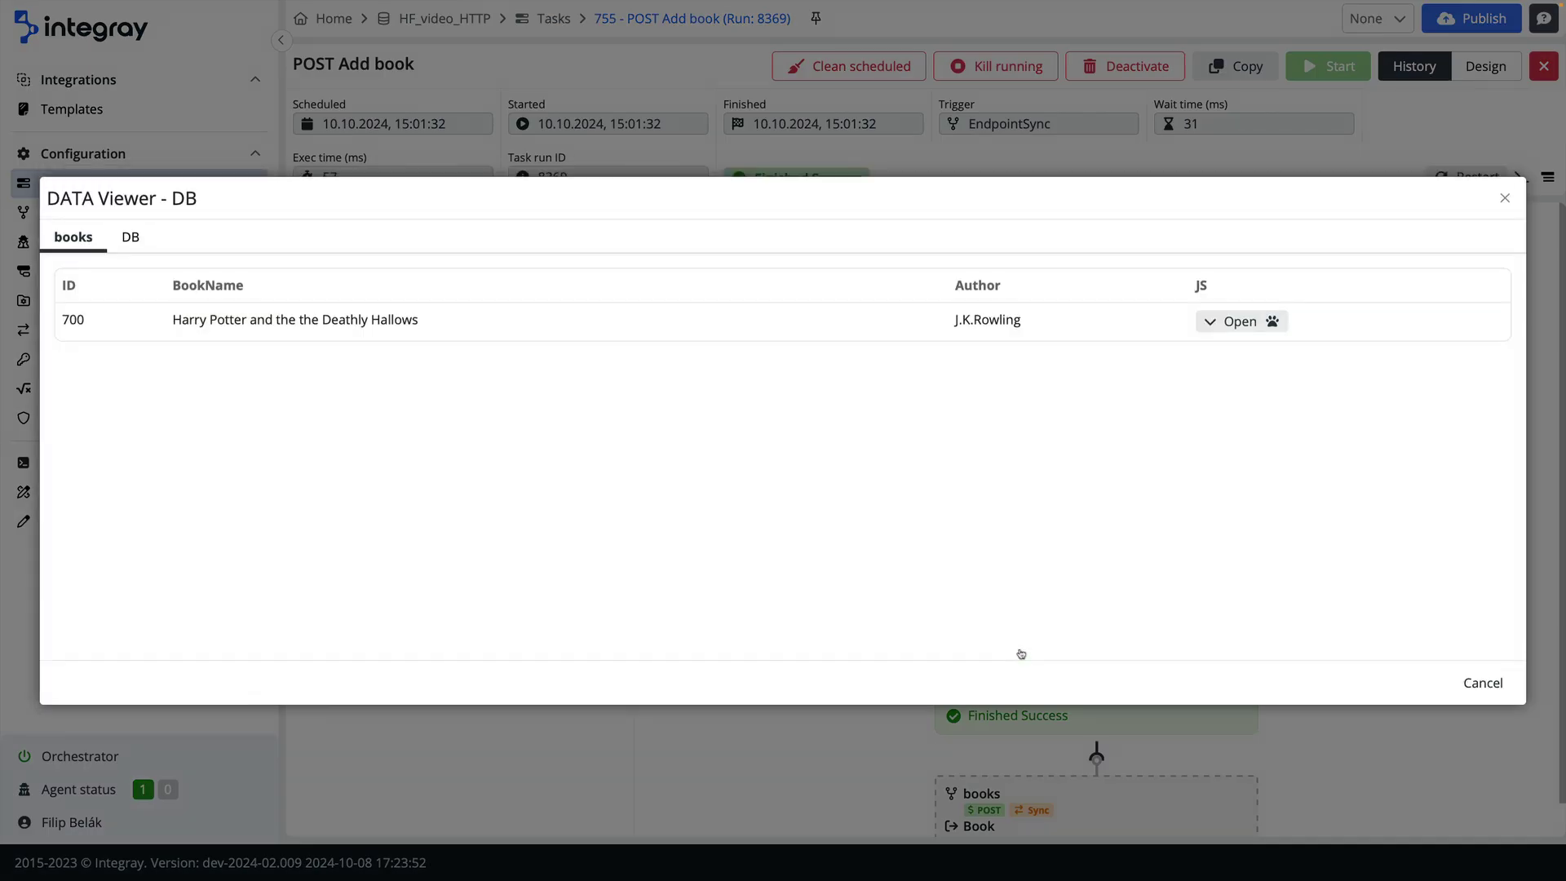
{"action": "left_click", "coordinate": [1220, 329]}
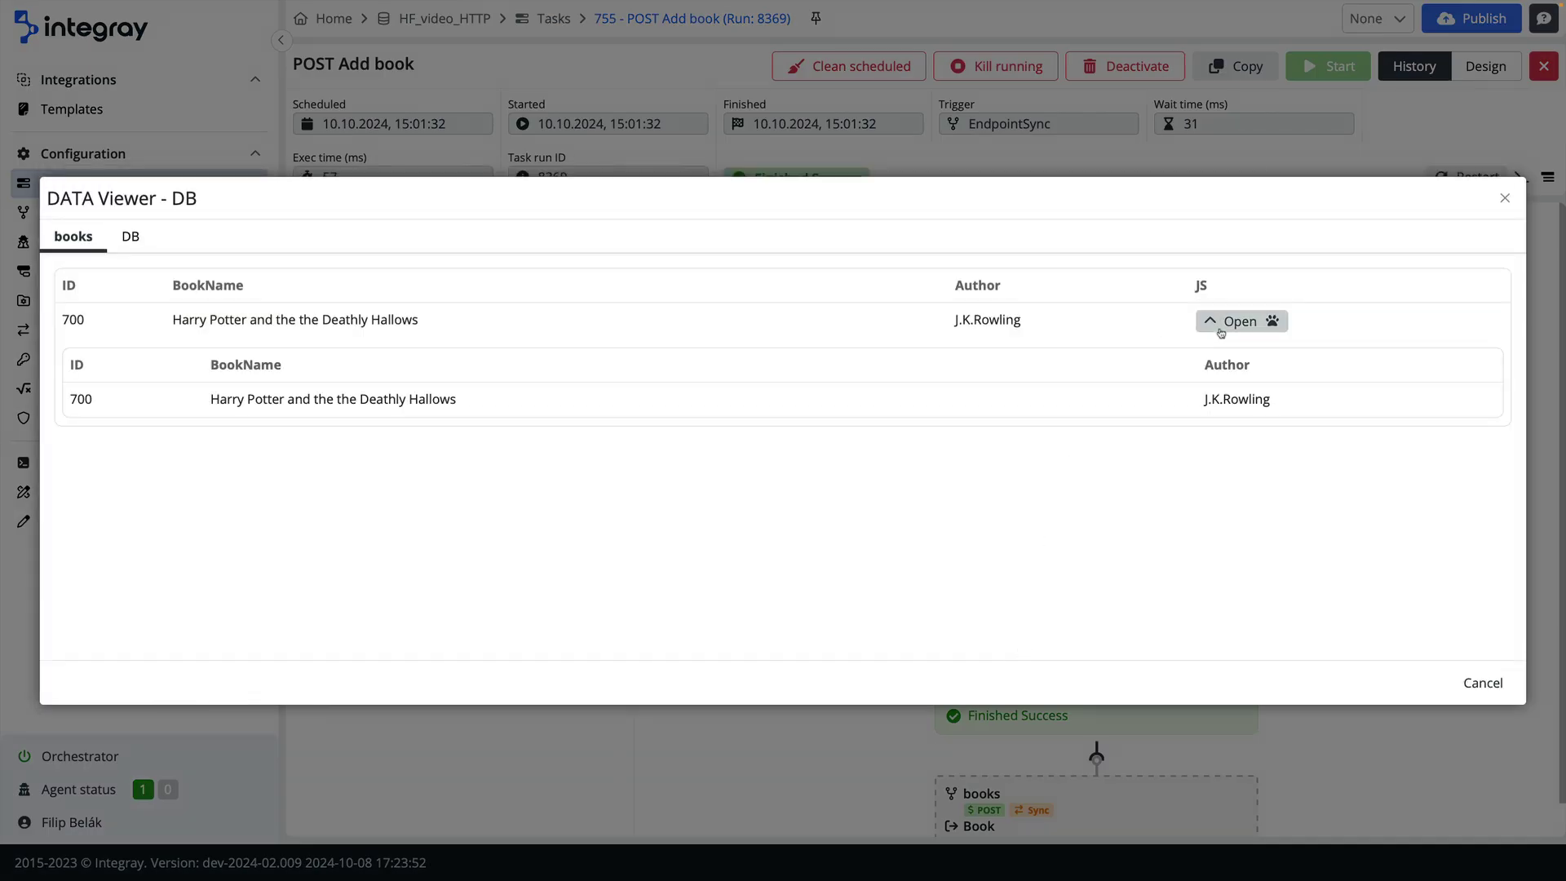
{"action": "left_click", "coordinate": [1220, 329]}
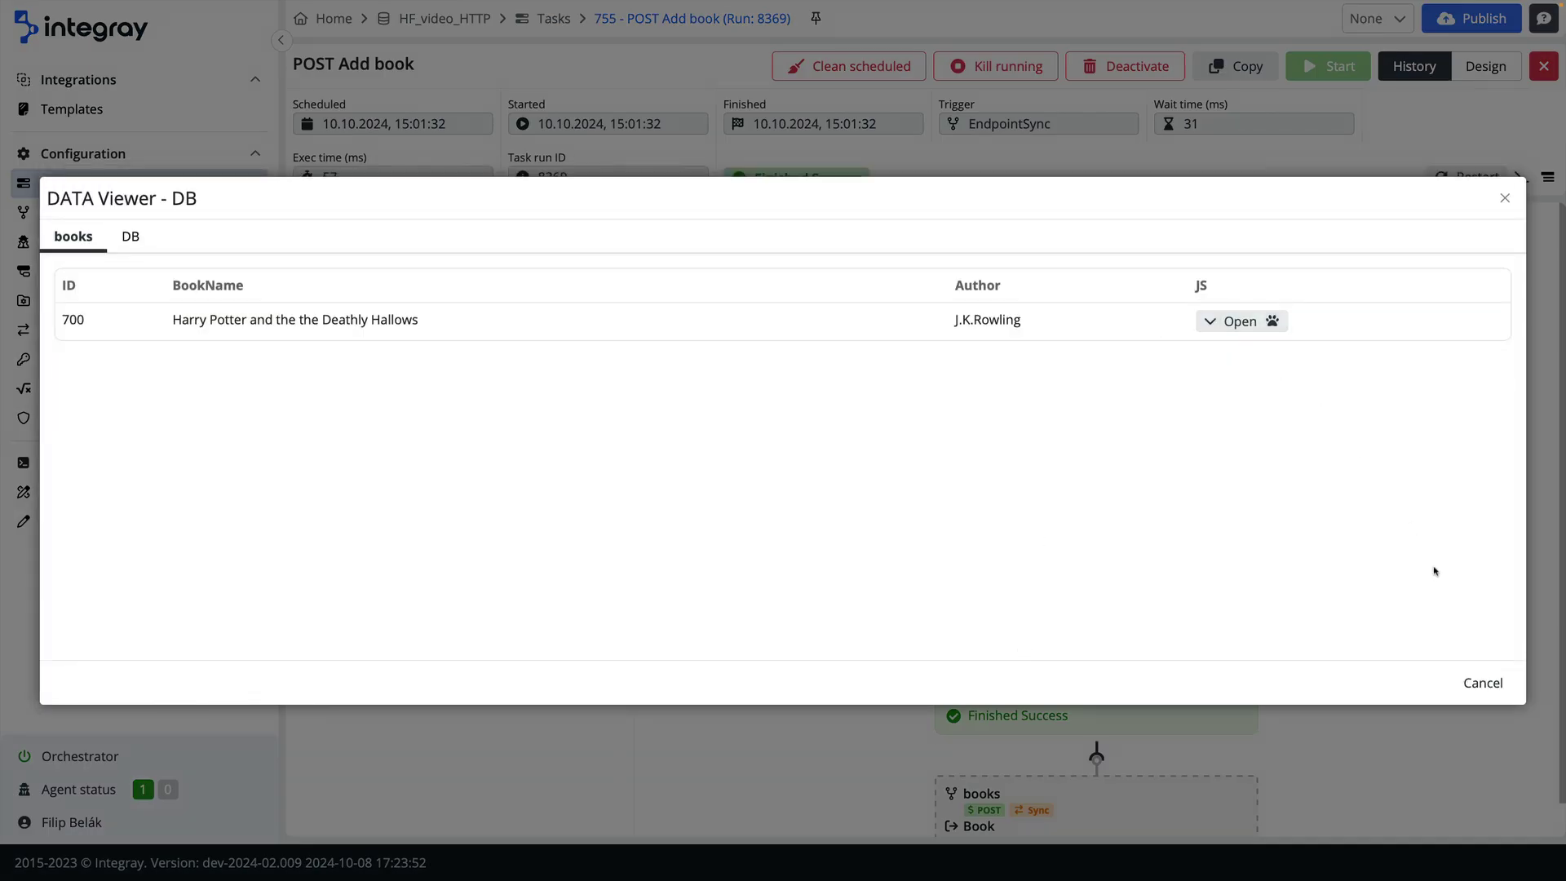
{"action": "left_click", "coordinate": [1481, 683]}
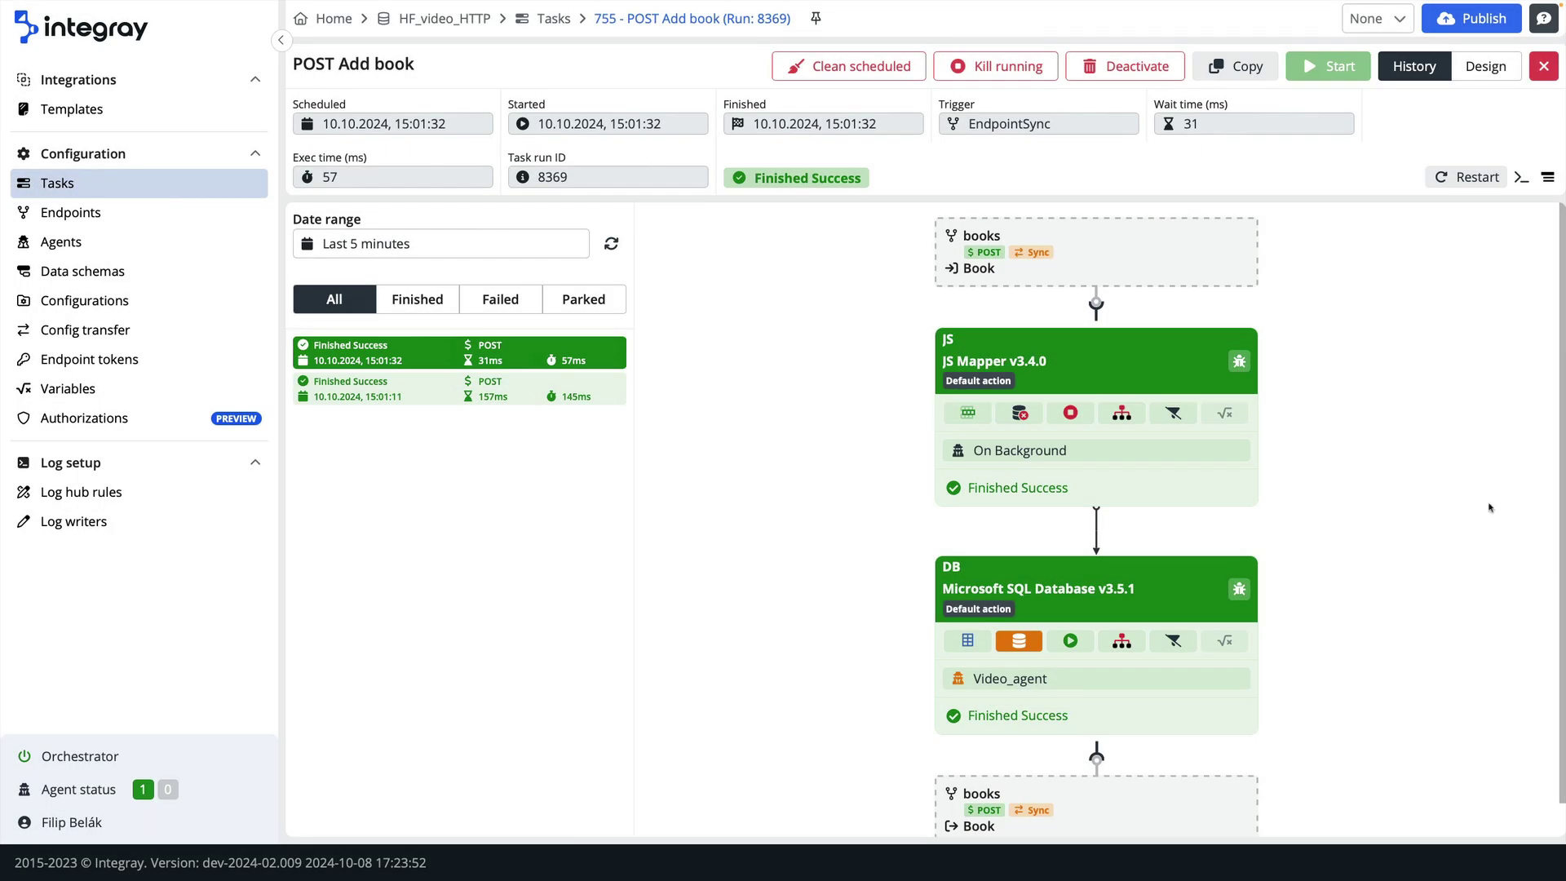
{"action": "left_click", "coordinate": [1542, 68]}
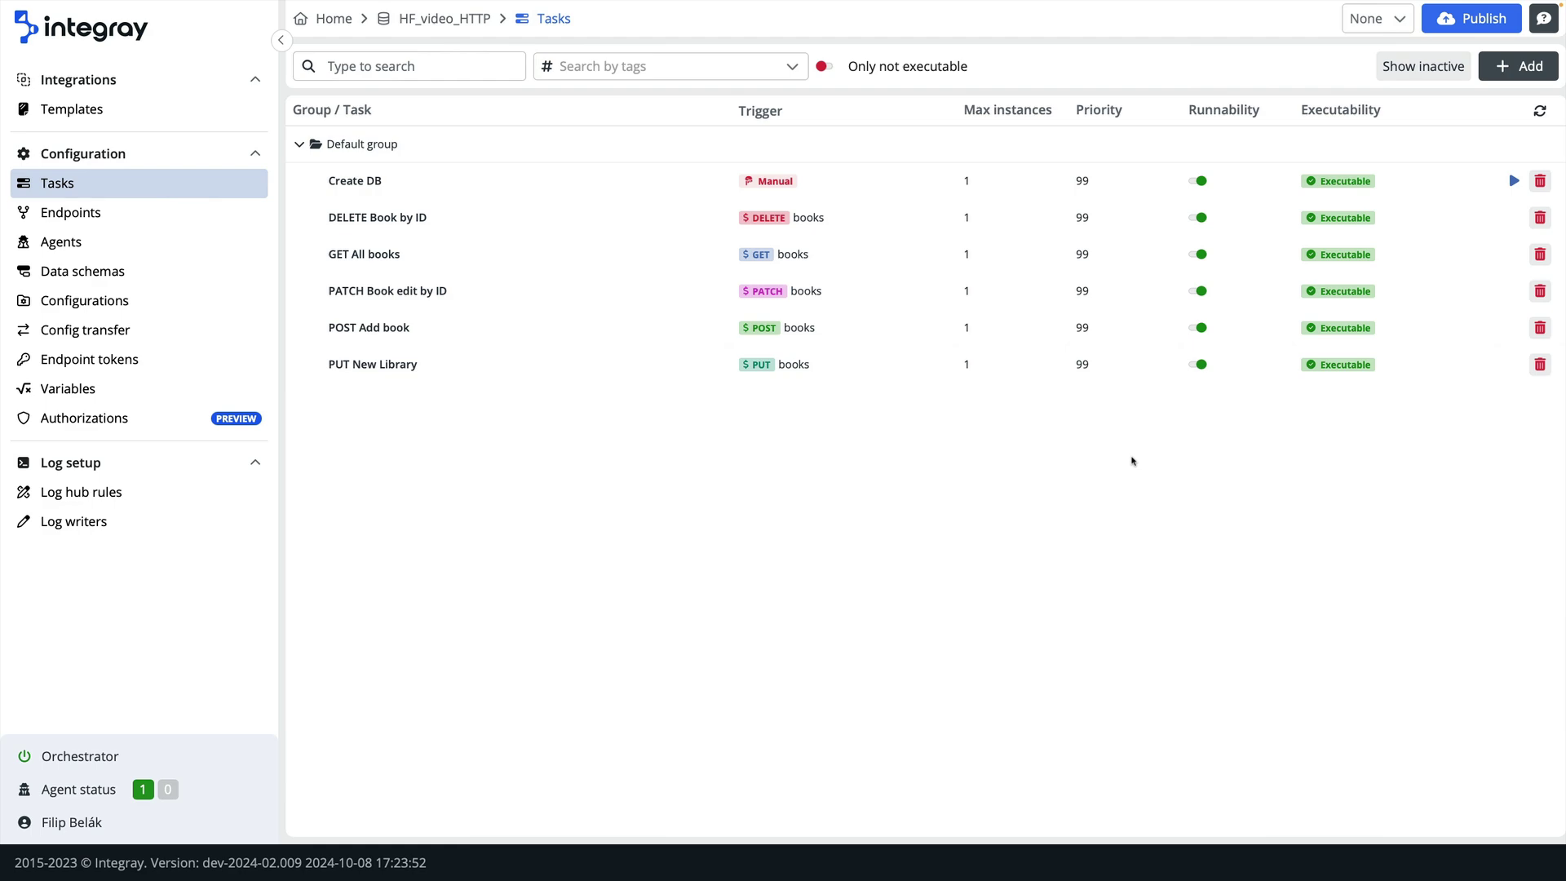
Open the PATCH Book edit by ID task, switch to Postman and send the PATCH request setting book 700's author to Joanne Rowling.
{"action": "left_click", "coordinate": [881, 304]}
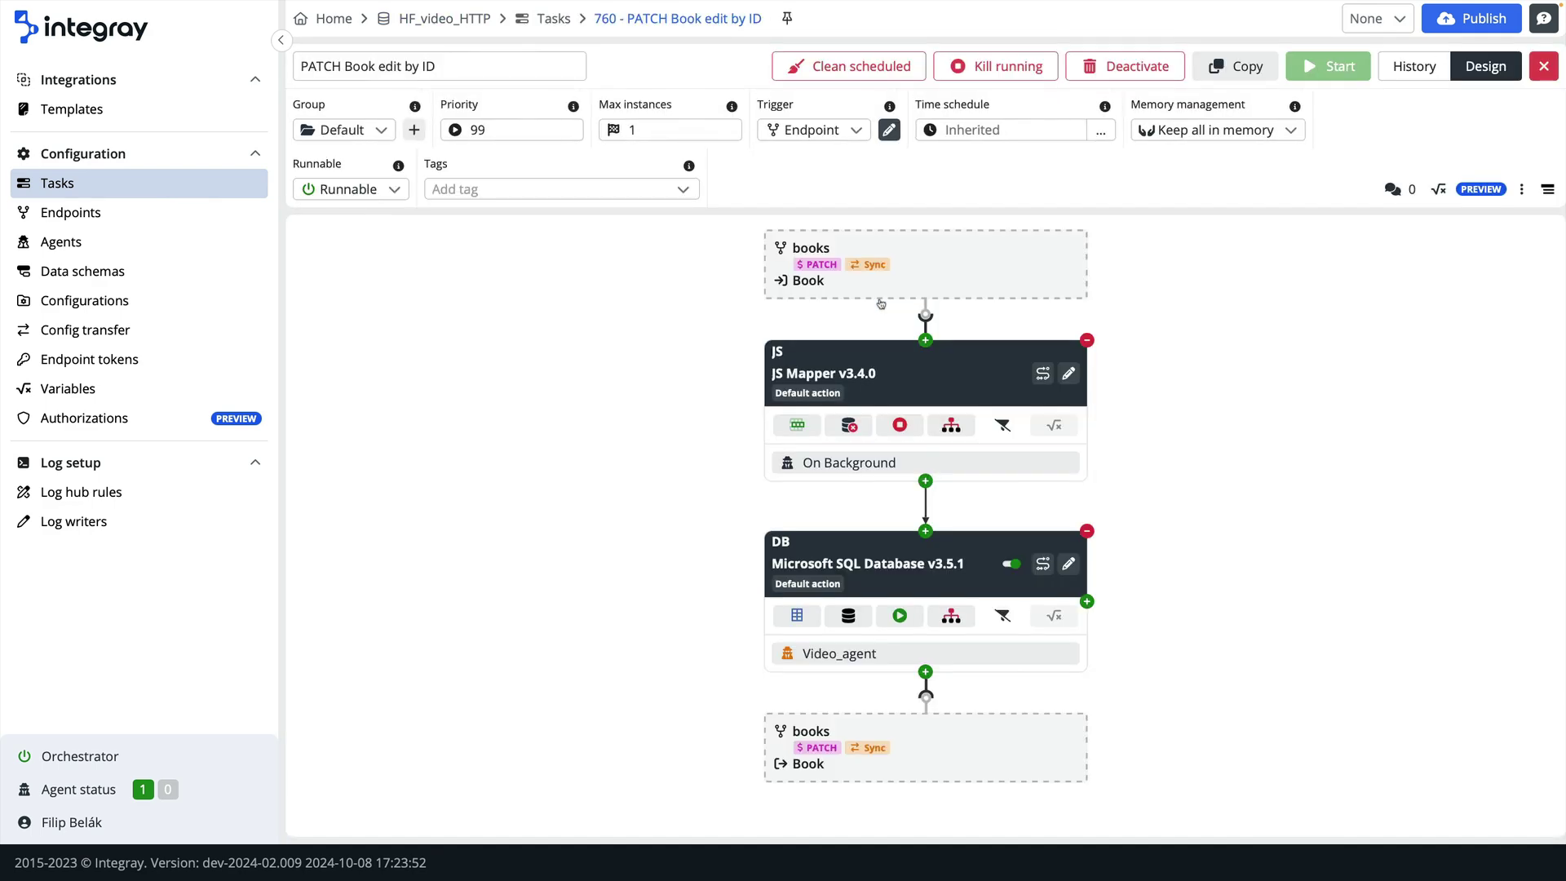
{"action": "key", "text": "ctrl+Right"}
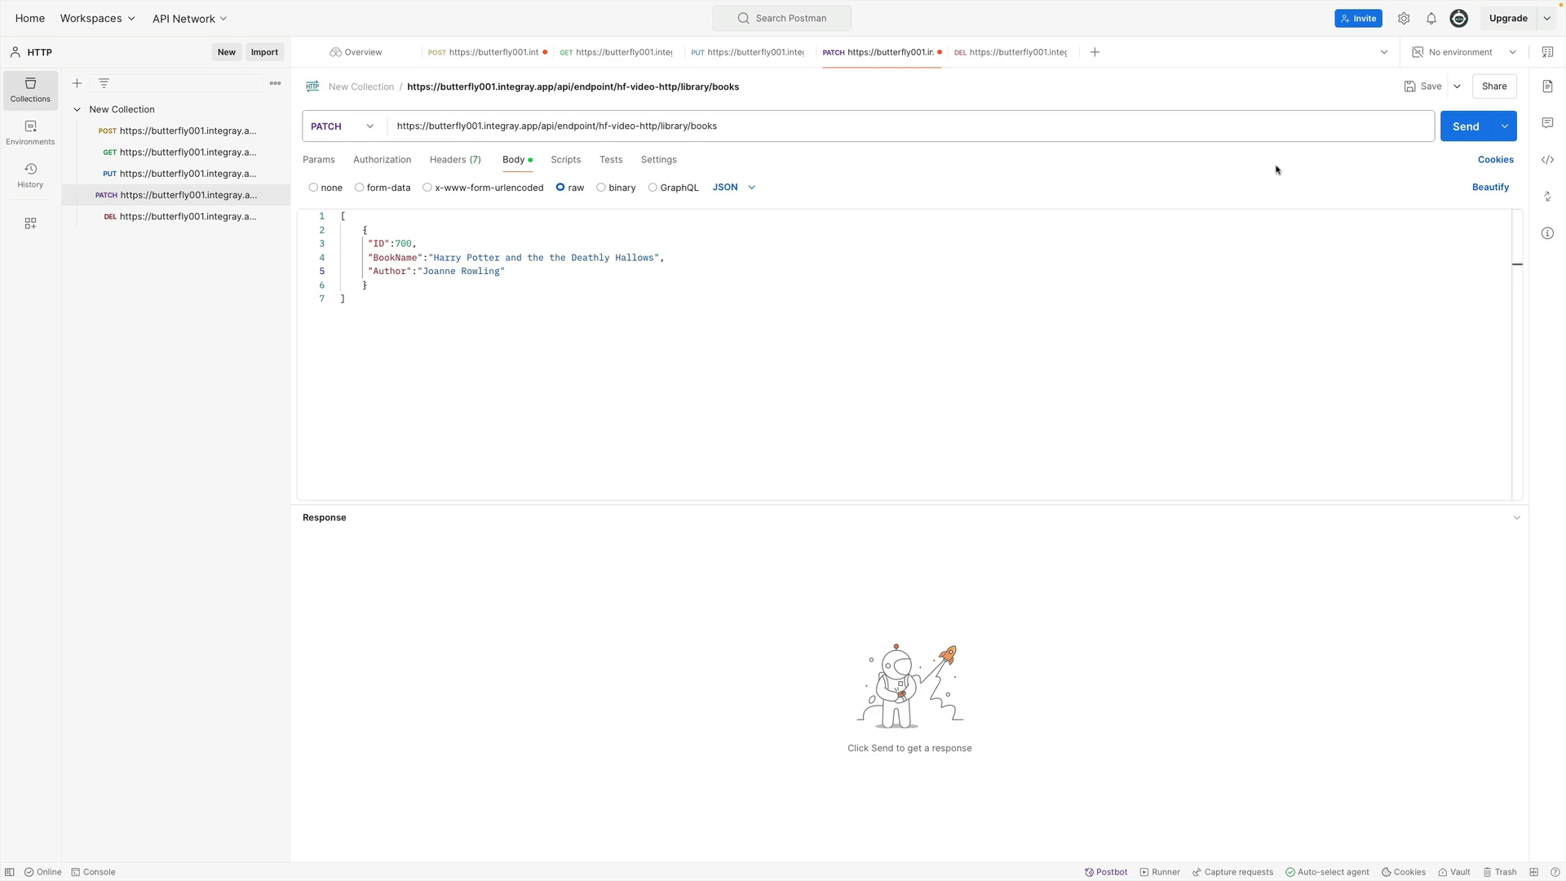
{"action": "left_click", "coordinate": [1465, 127]}
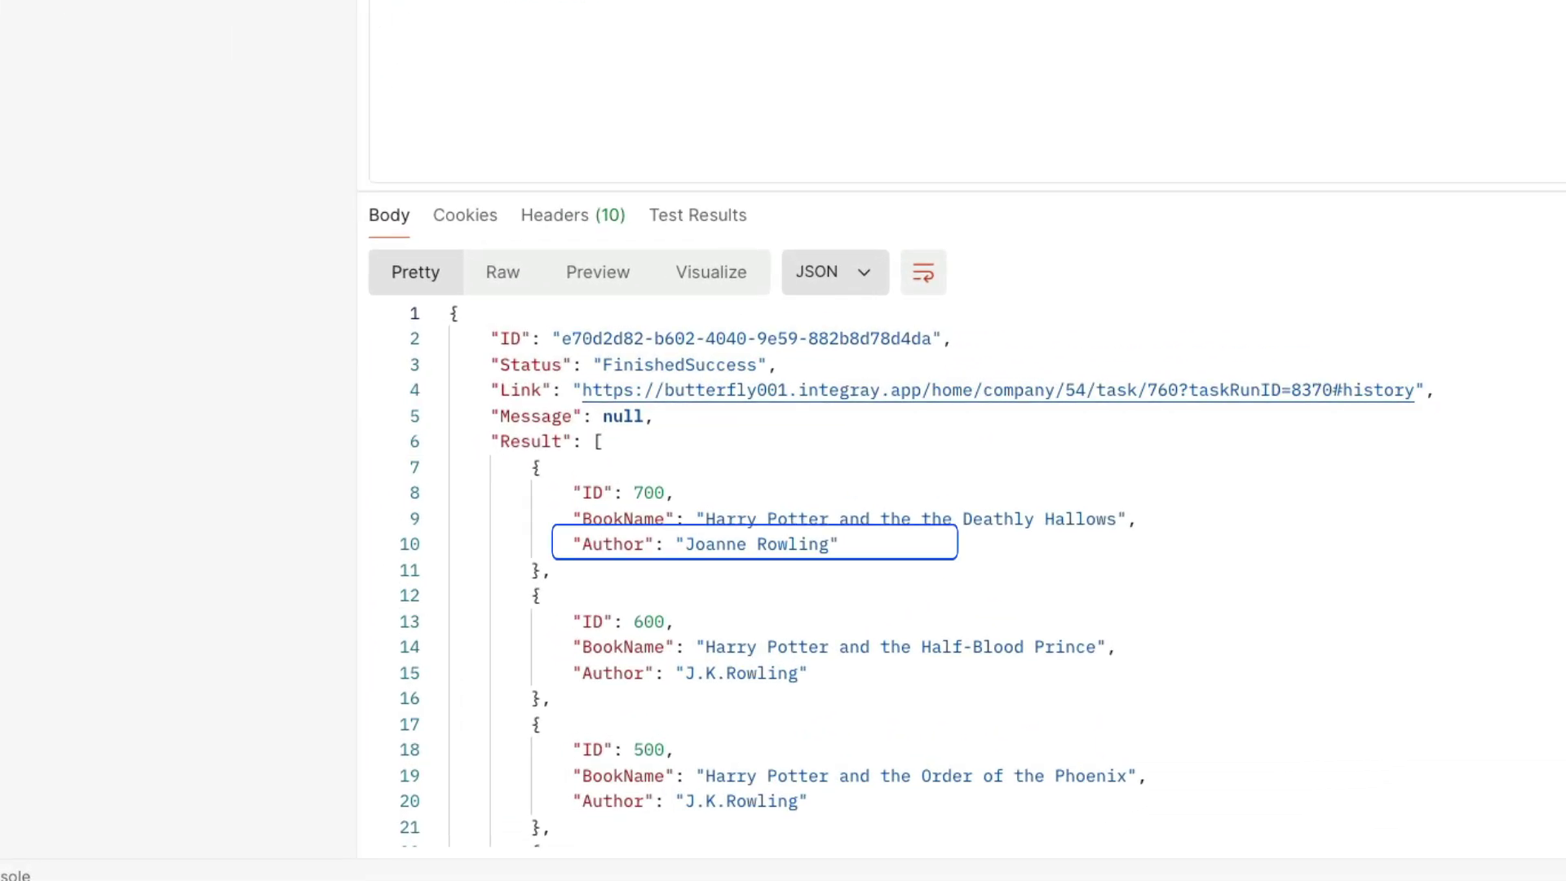
Switch to Integray and examine the PATCH Book edit by ID run's DB data with its nested JS record, then close the task.
{"action": "key", "text": "ctrl+Left"}
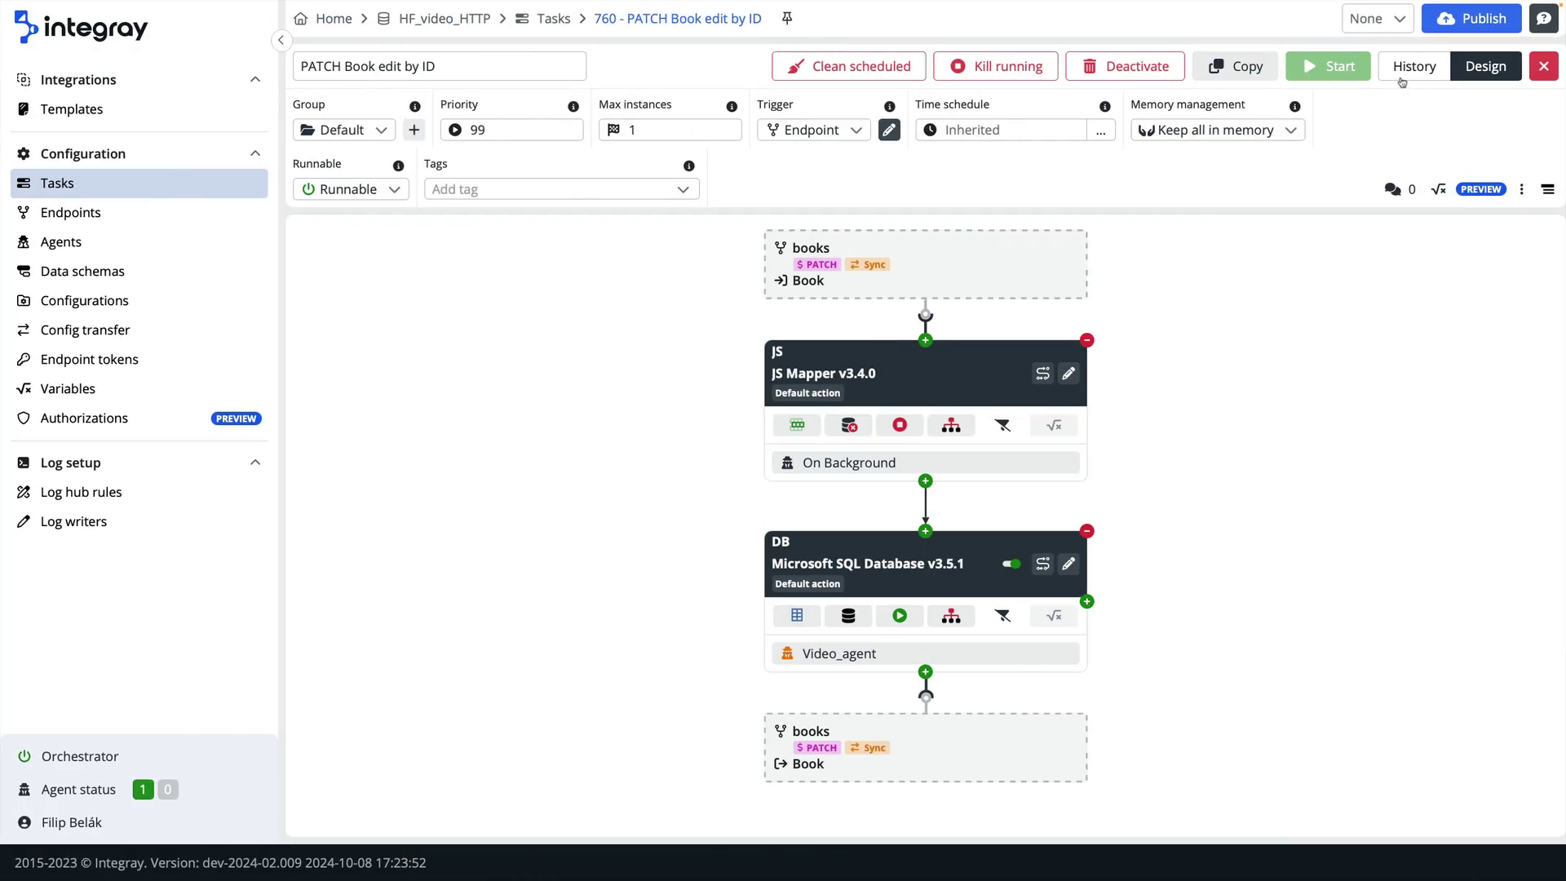
{"action": "left_click", "coordinate": [1402, 82]}
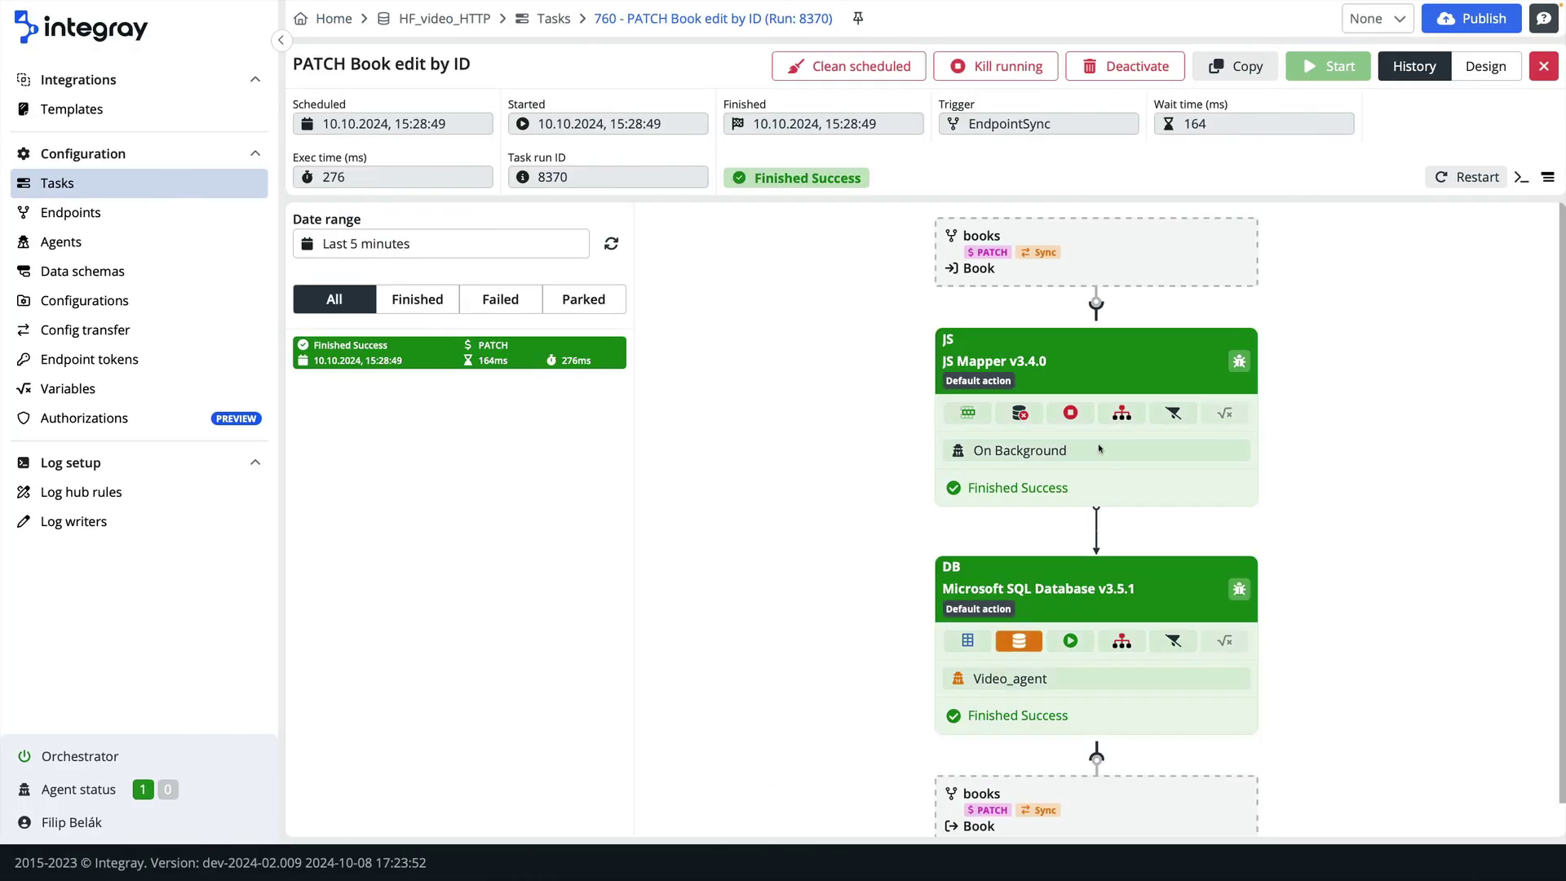
{"action": "left_click", "coordinate": [1021, 641]}
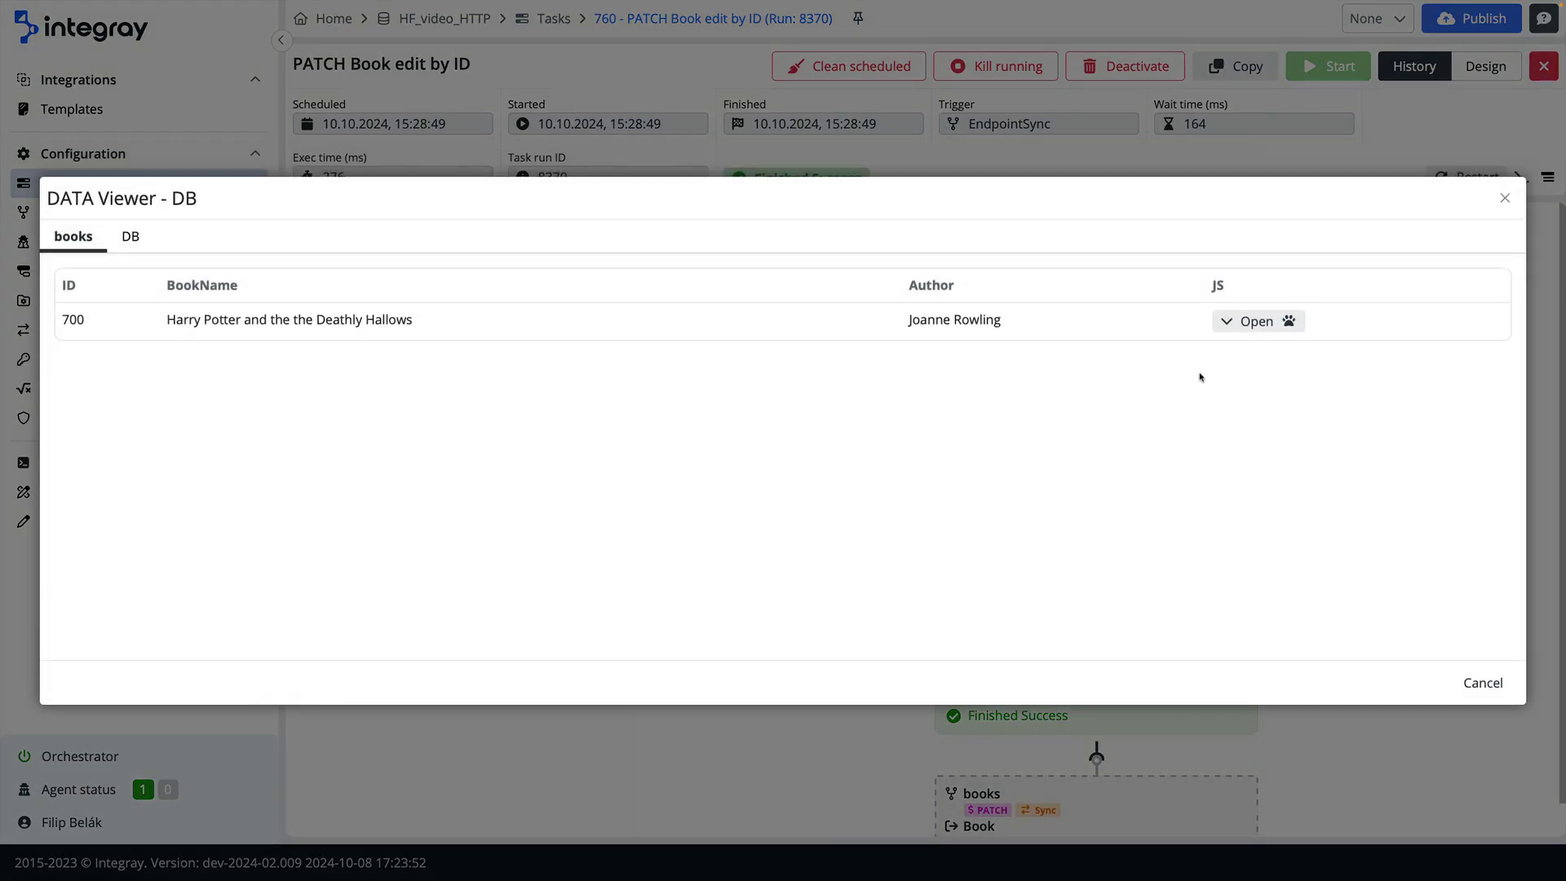
{"action": "left_click", "coordinate": [1234, 331]}
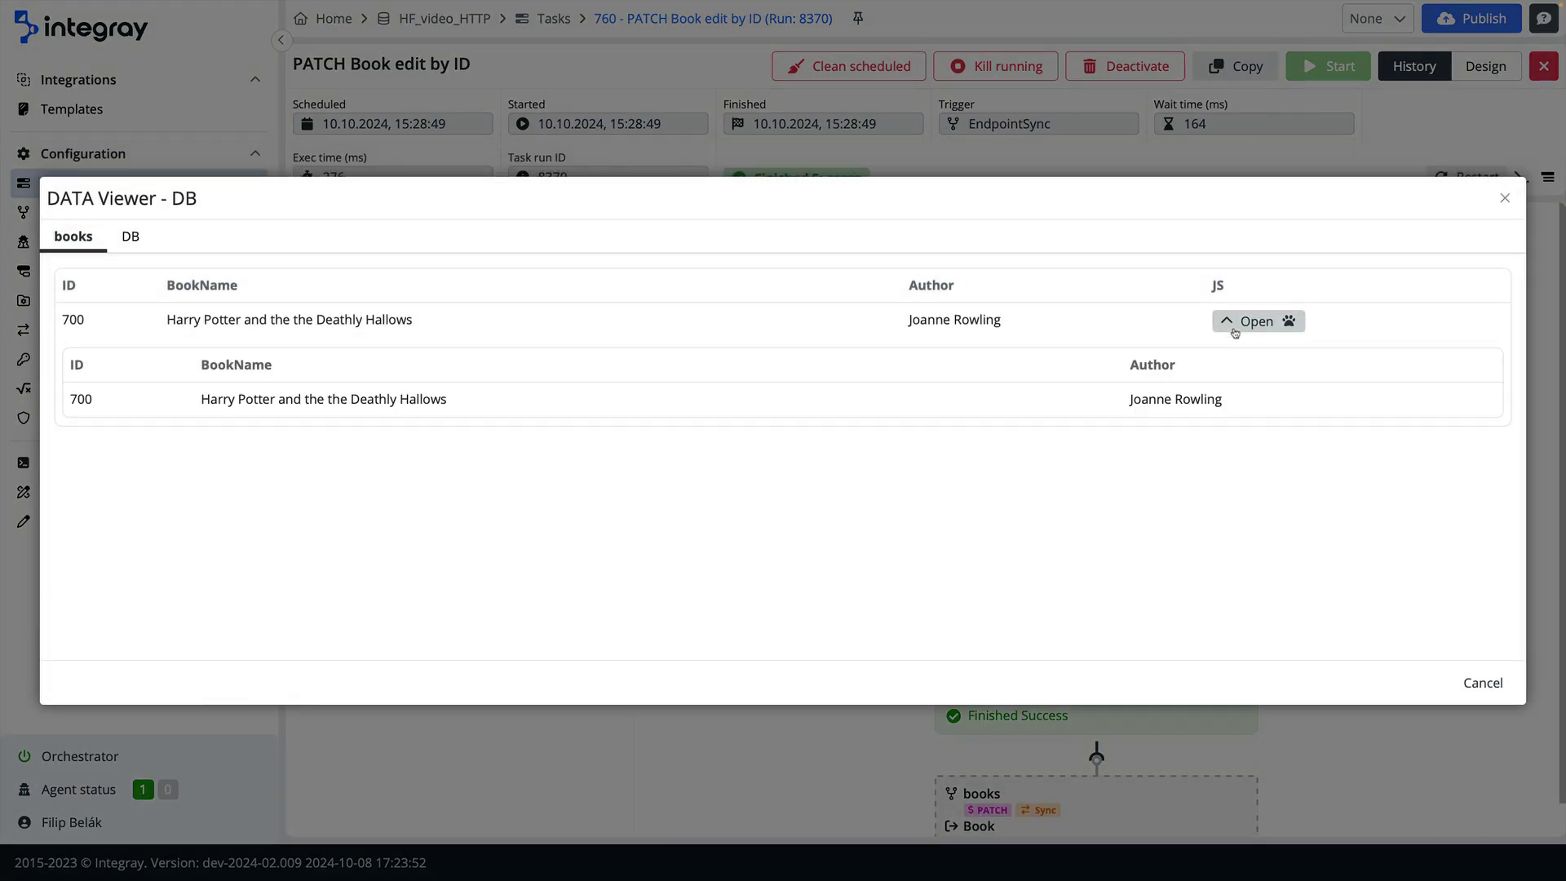
{"action": "left_click", "coordinate": [1505, 199]}
{"action": "left_click", "coordinate": [1541, 72]}
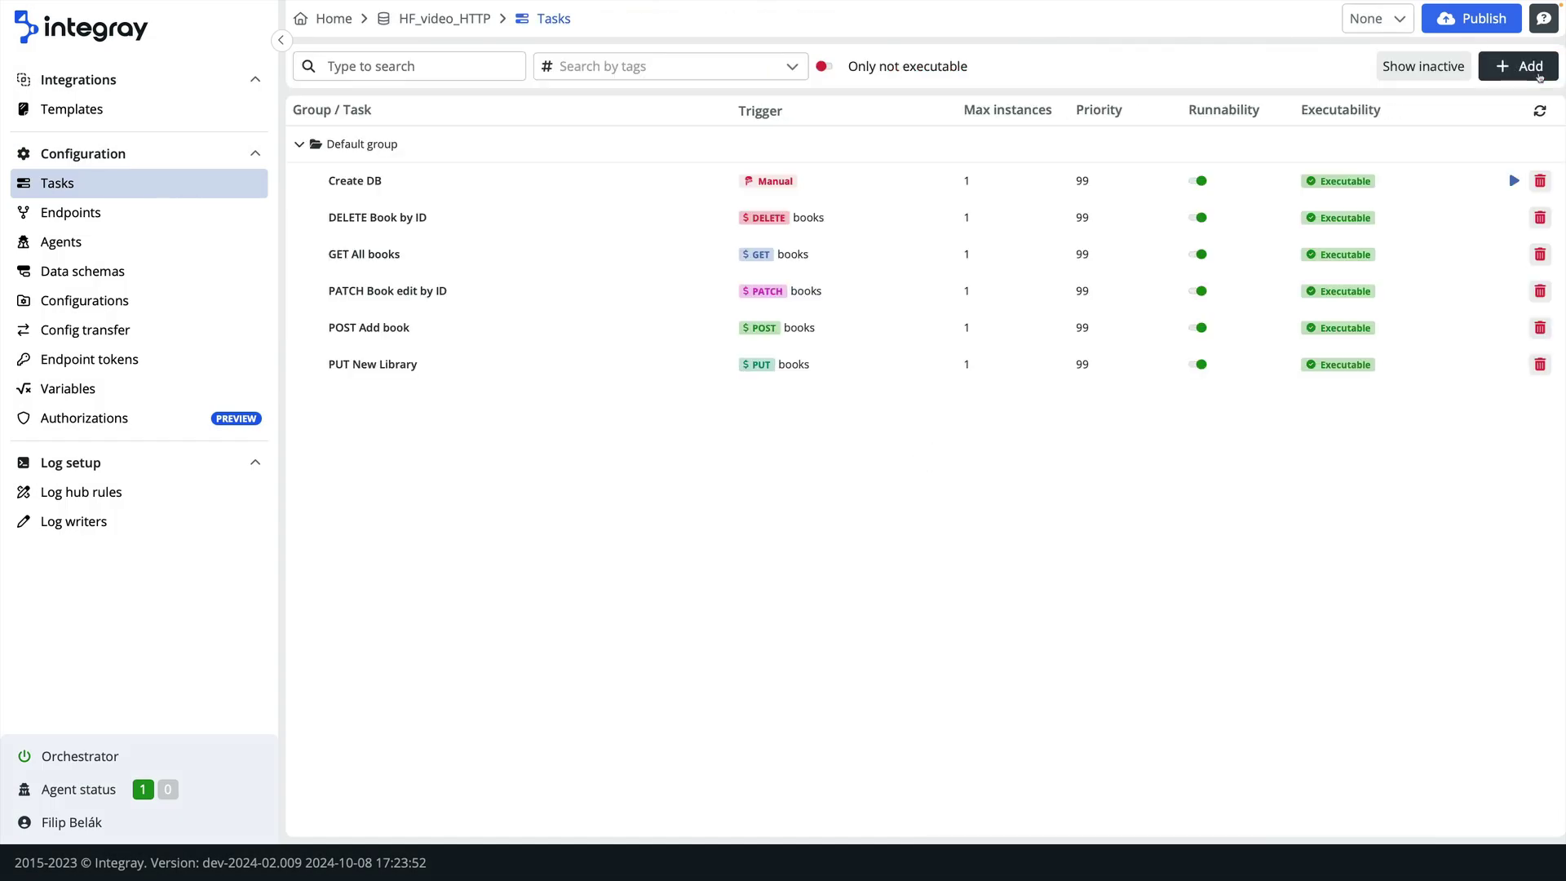
Open the PUT New Library task, switch to Postman and send the PUT request with the J.R.R. Tolkien books to the books endpoint.
{"action": "left_click", "coordinate": [1065, 365]}
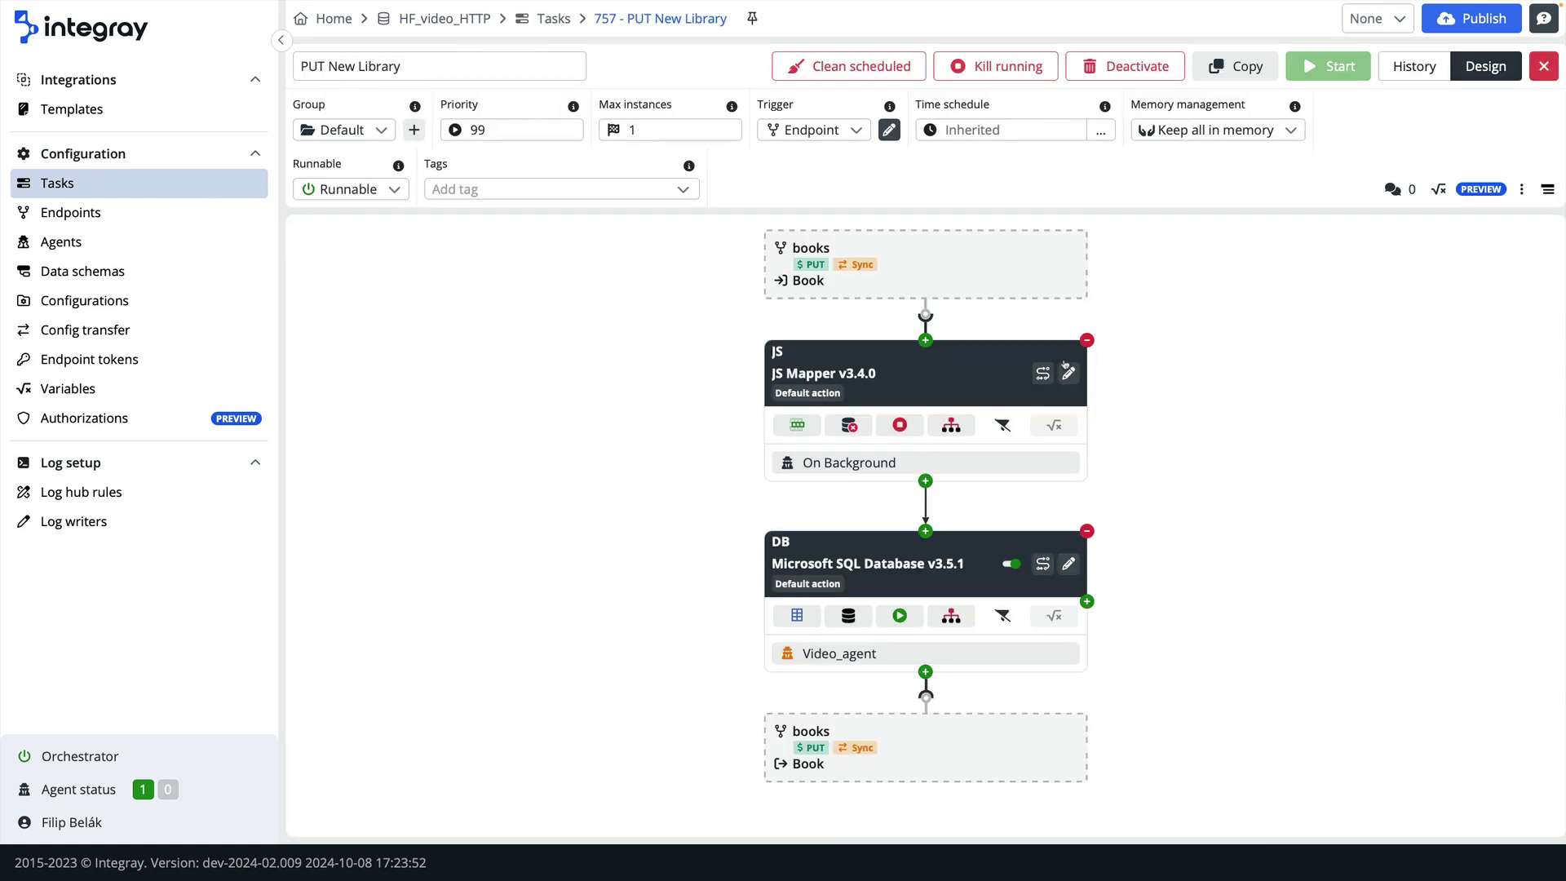
{"action": "key", "text": "ctrl+Right"}
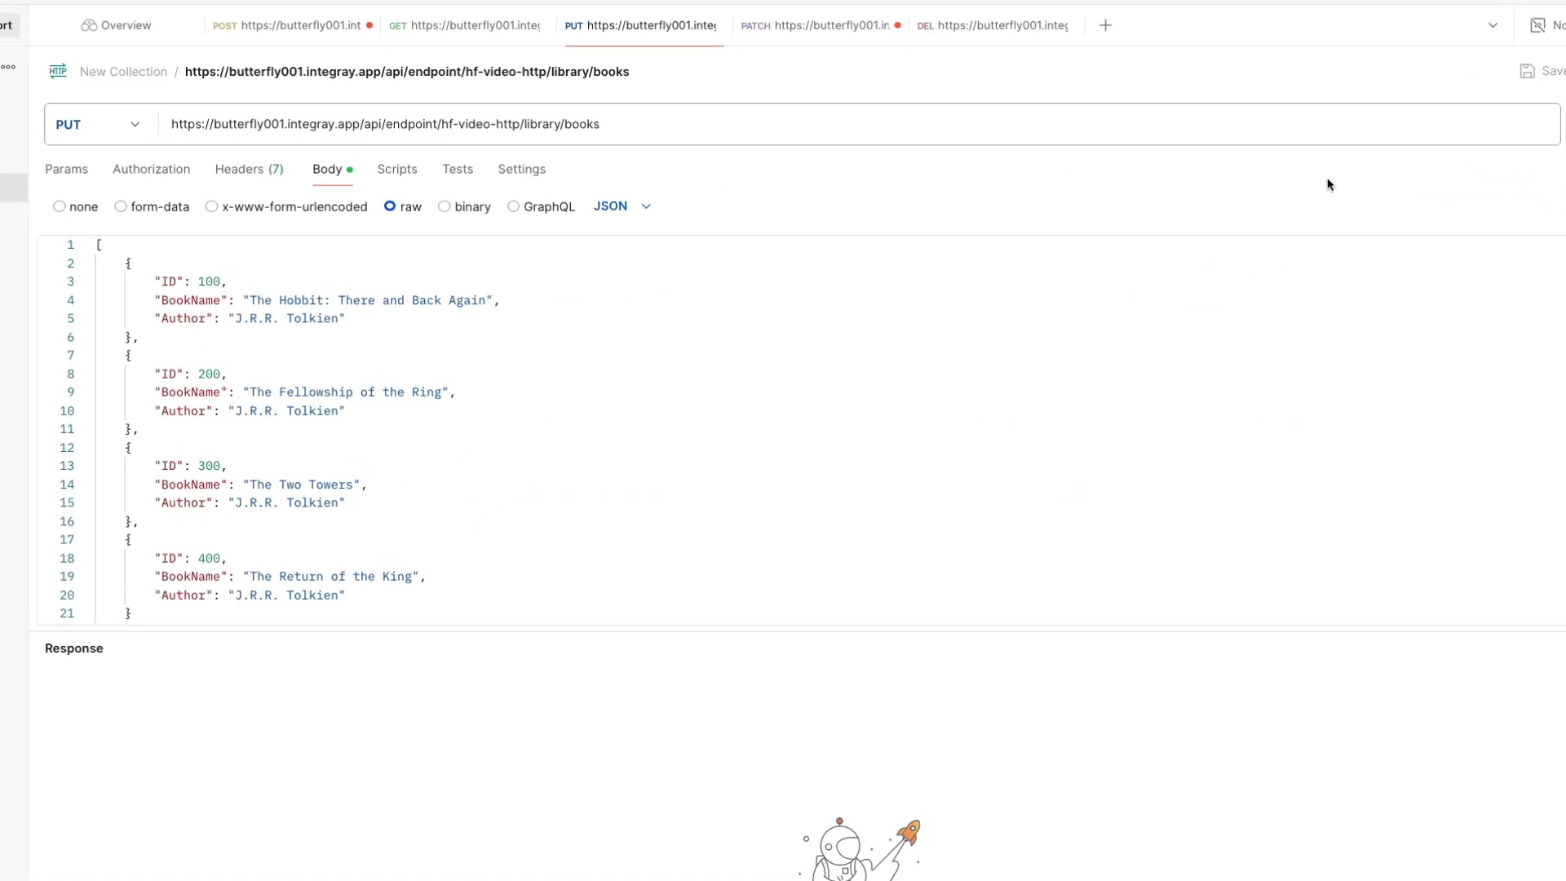
{"action": "left_click", "coordinate": [1452, 129]}
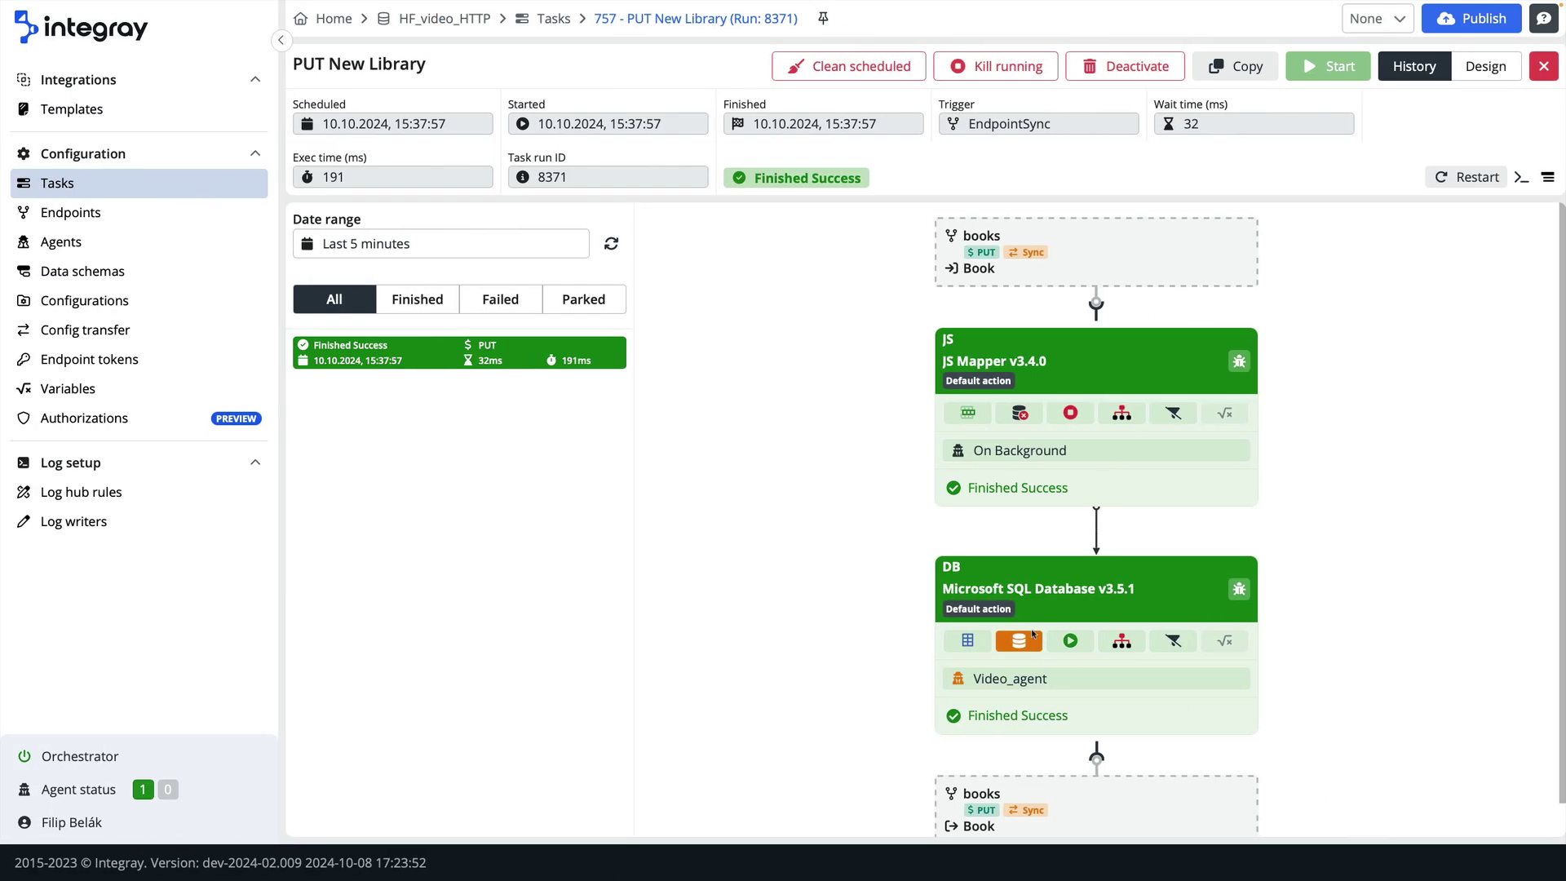
Examine the books data passed to the DB step in the PUT New Library run, then close the task.
{"action": "left_click", "coordinate": [1019, 641]}
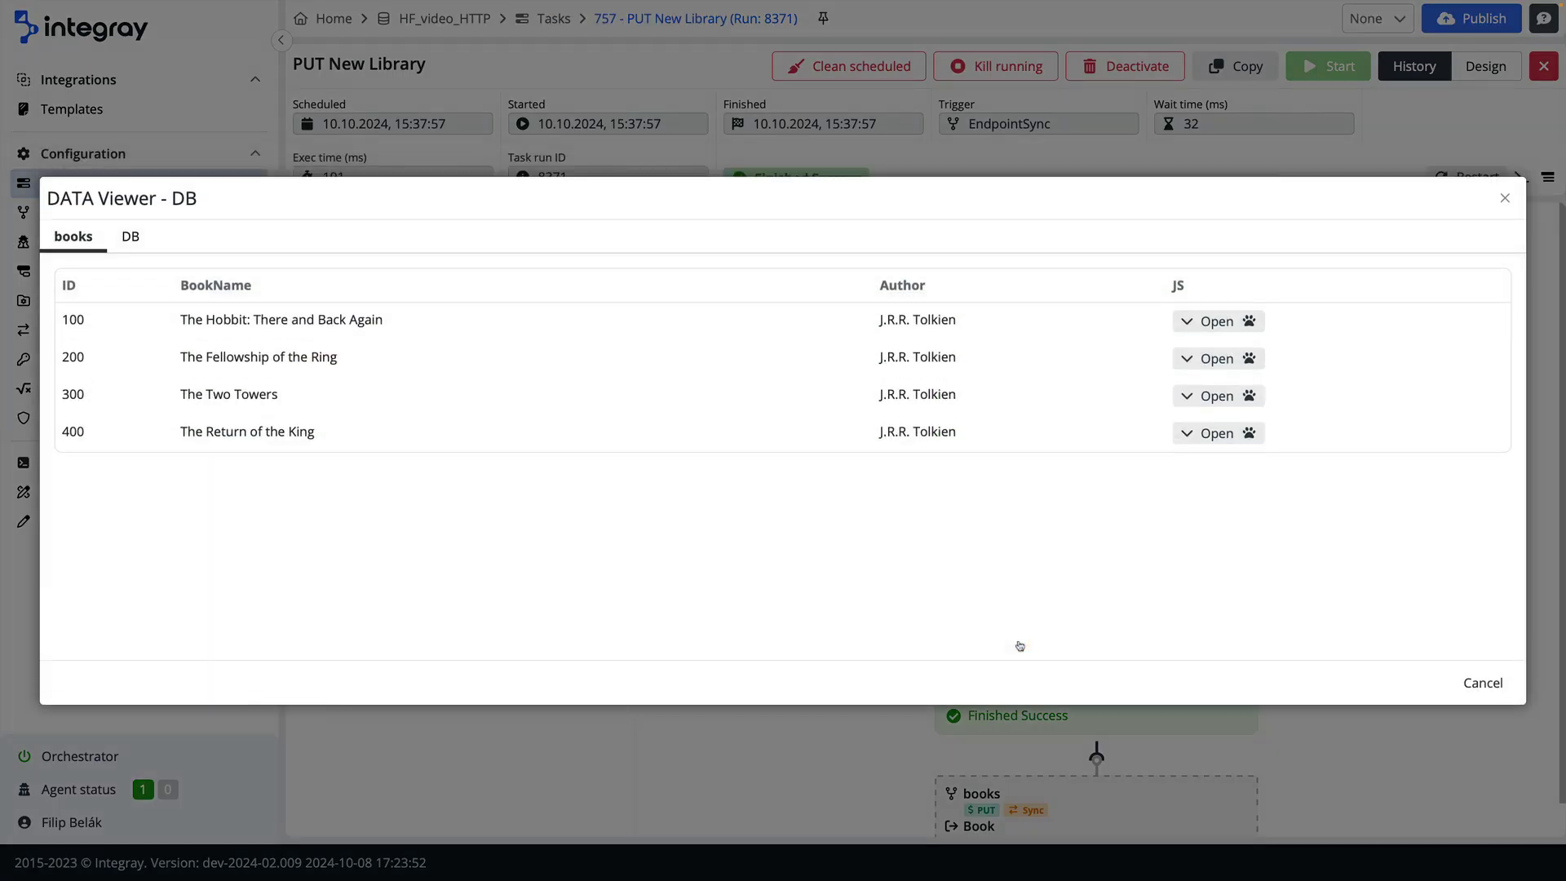
{"action": "left_click", "coordinate": [1505, 199]}
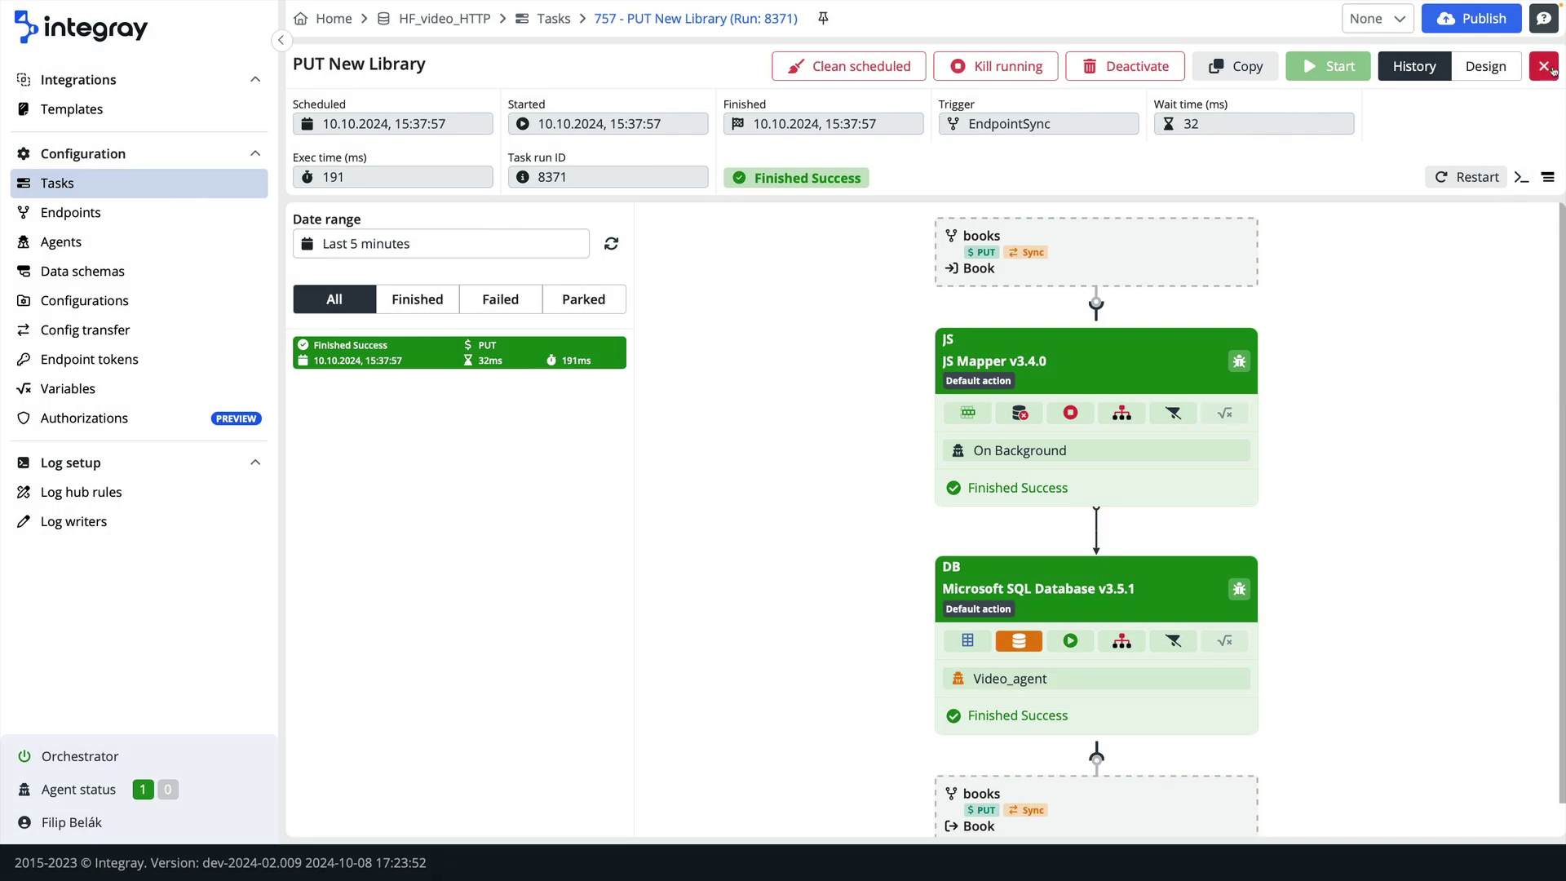
{"action": "left_click", "coordinate": [1548, 69]}
Open the DELETE Book by ID task, switch to Postman and send the DELETE request to the books endpoint with ID 300.
{"action": "left_click", "coordinate": [910, 232]}
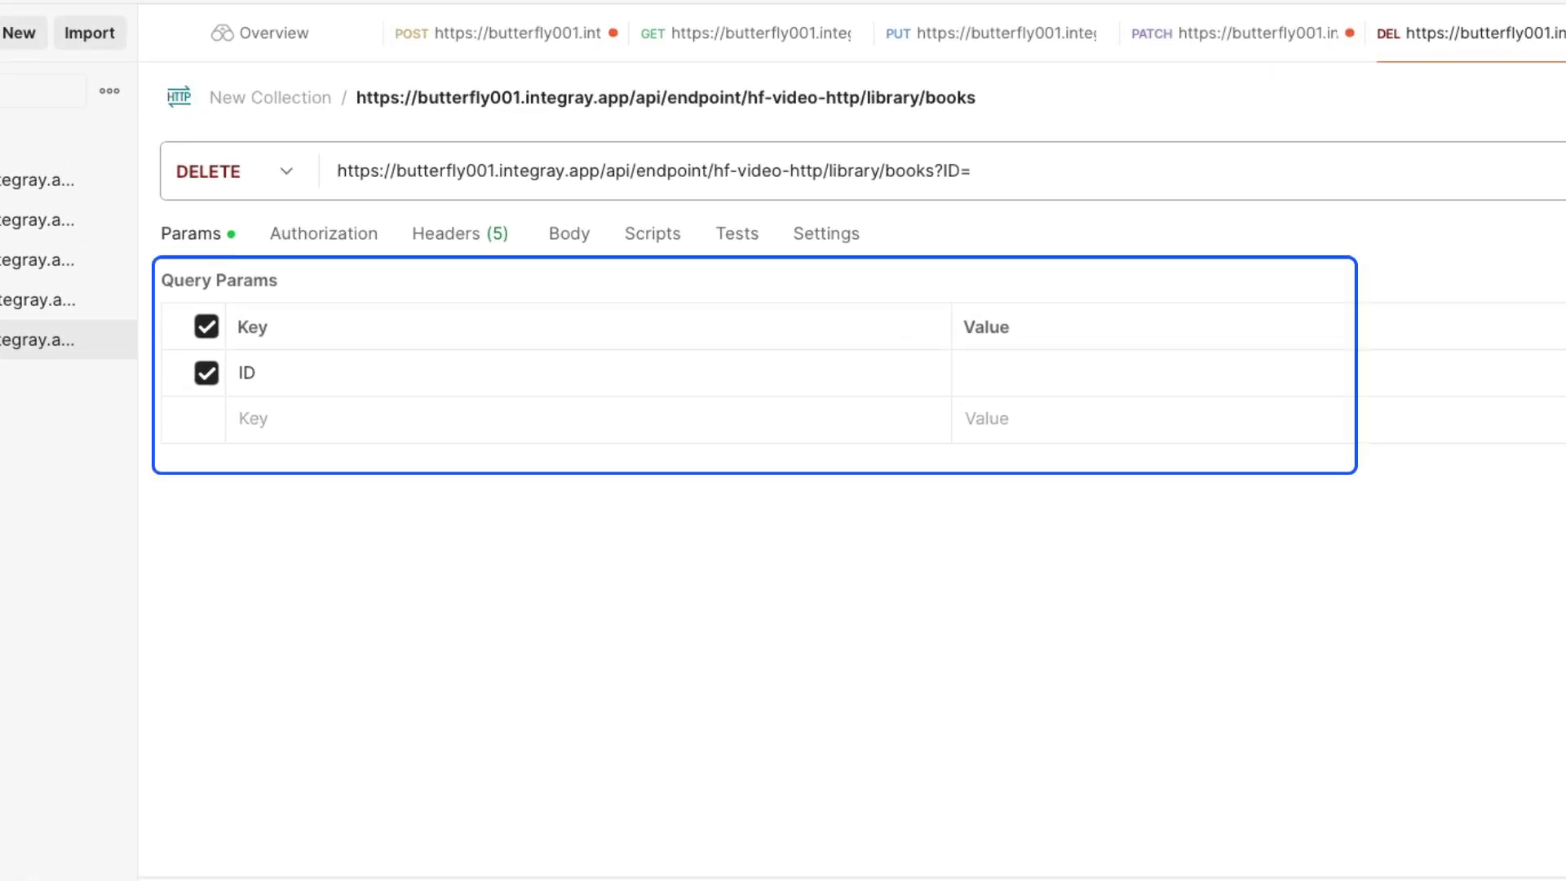
{"action": "left_click", "coordinate": [1465, 126]}
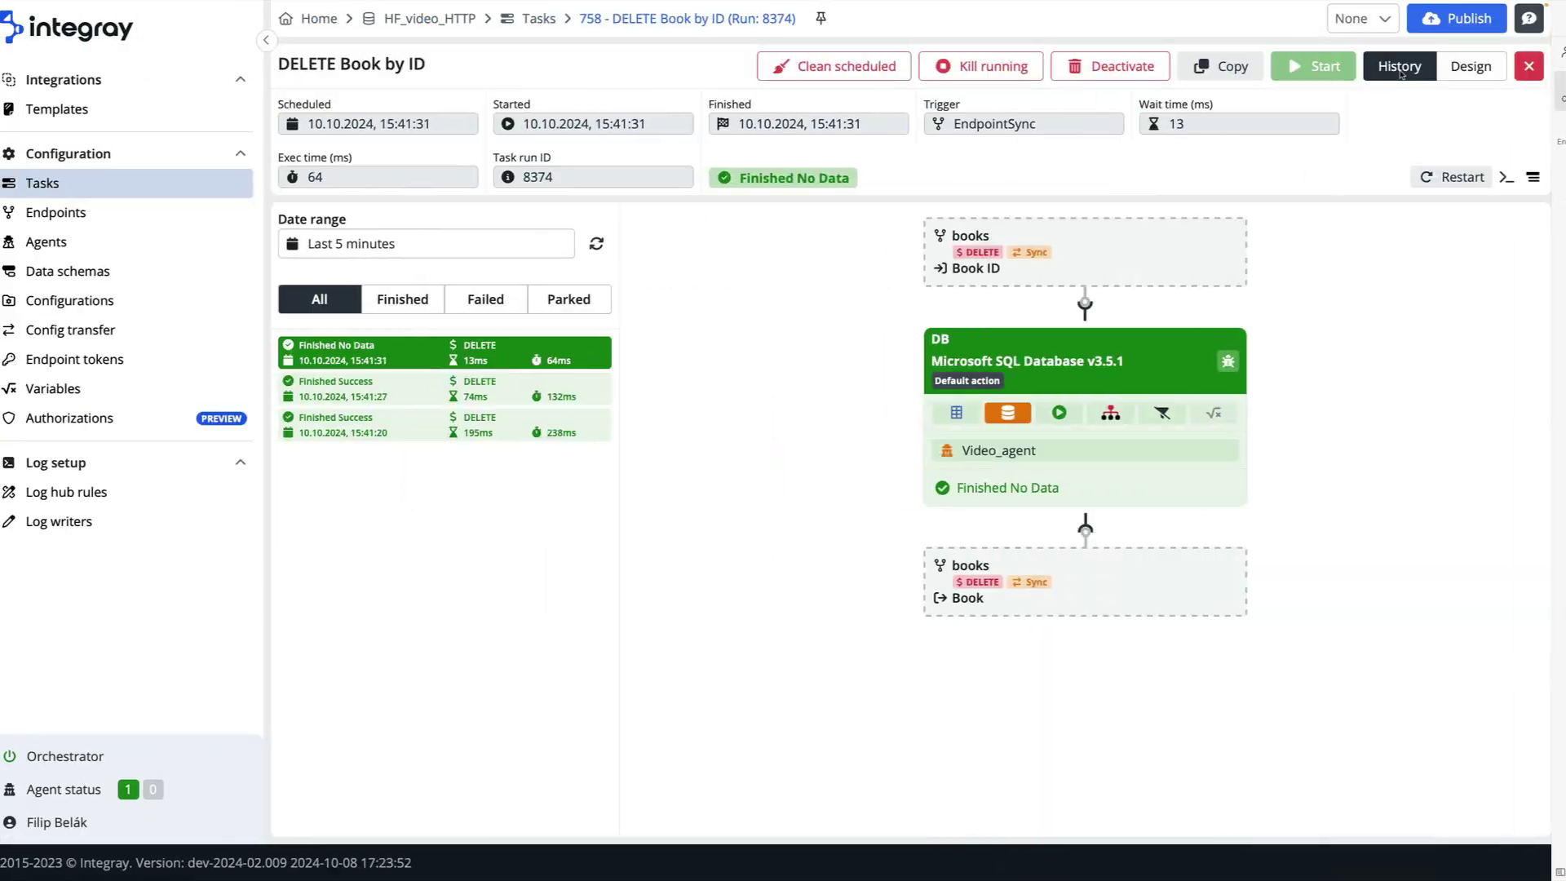
Switch to Integray, examine the books and DB data of the latest DELETE Book by ID run, and close the data viewer.
{"action": "left_click", "coordinate": [1026, 410]}
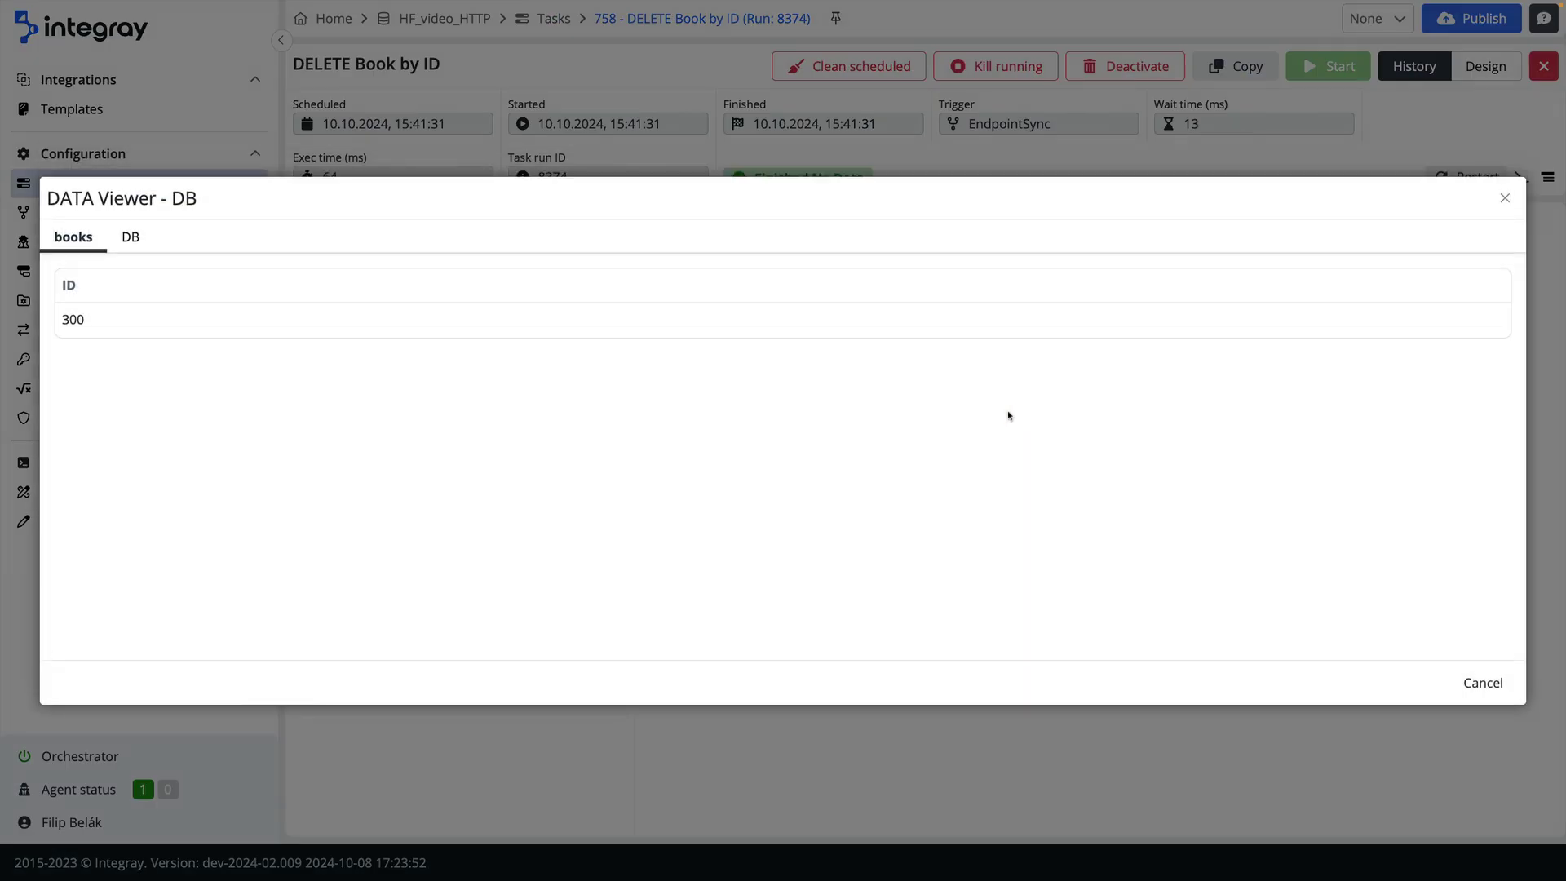
{"action": "left_click", "coordinate": [129, 237]}
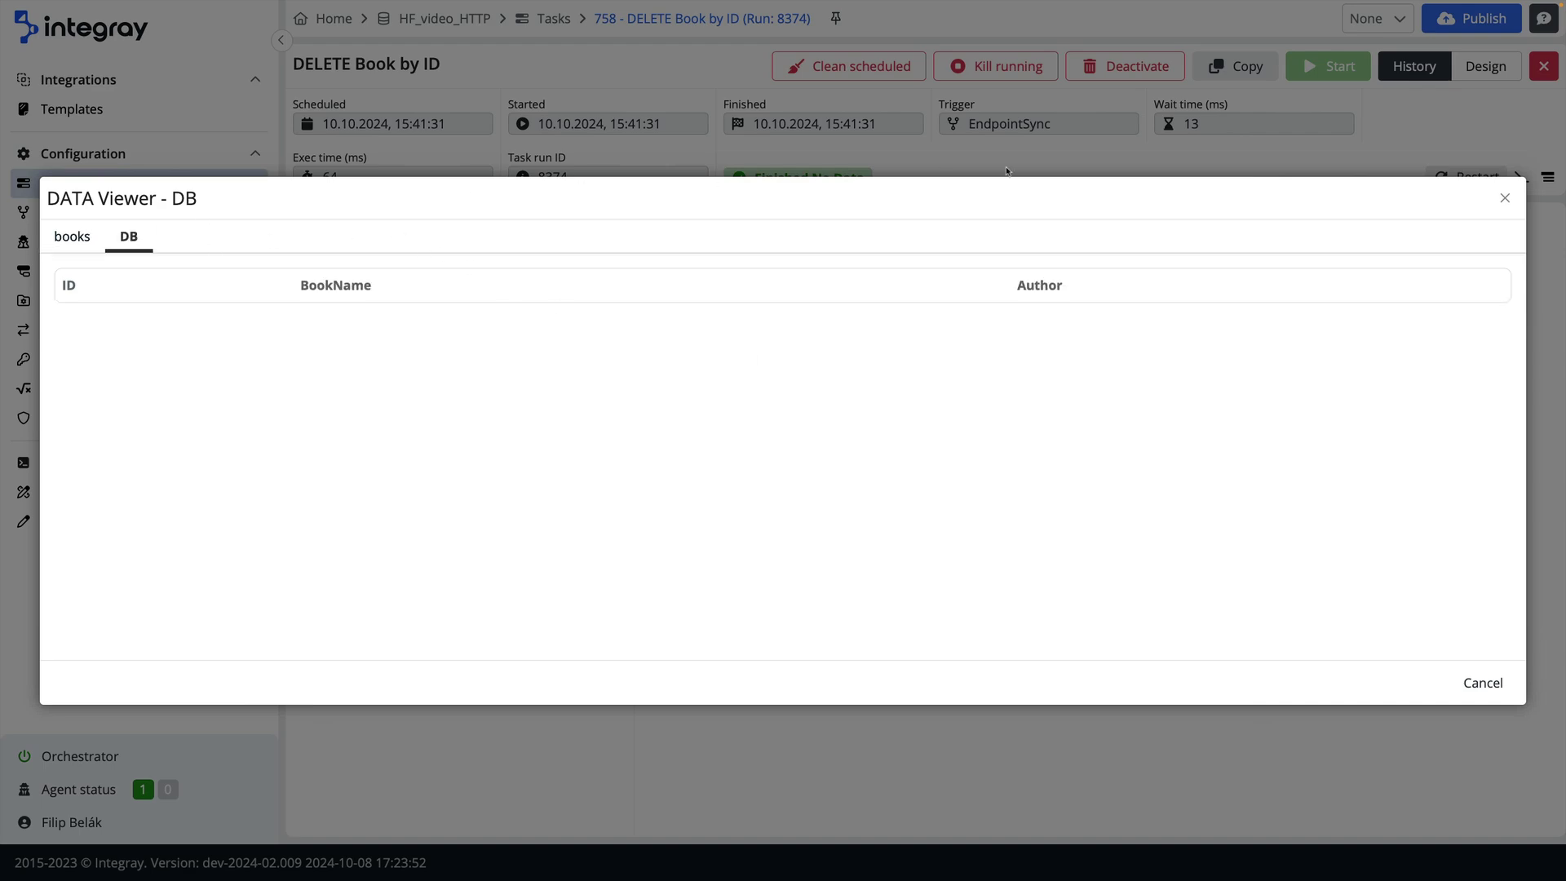
{"action": "left_click", "coordinate": [1504, 198]}
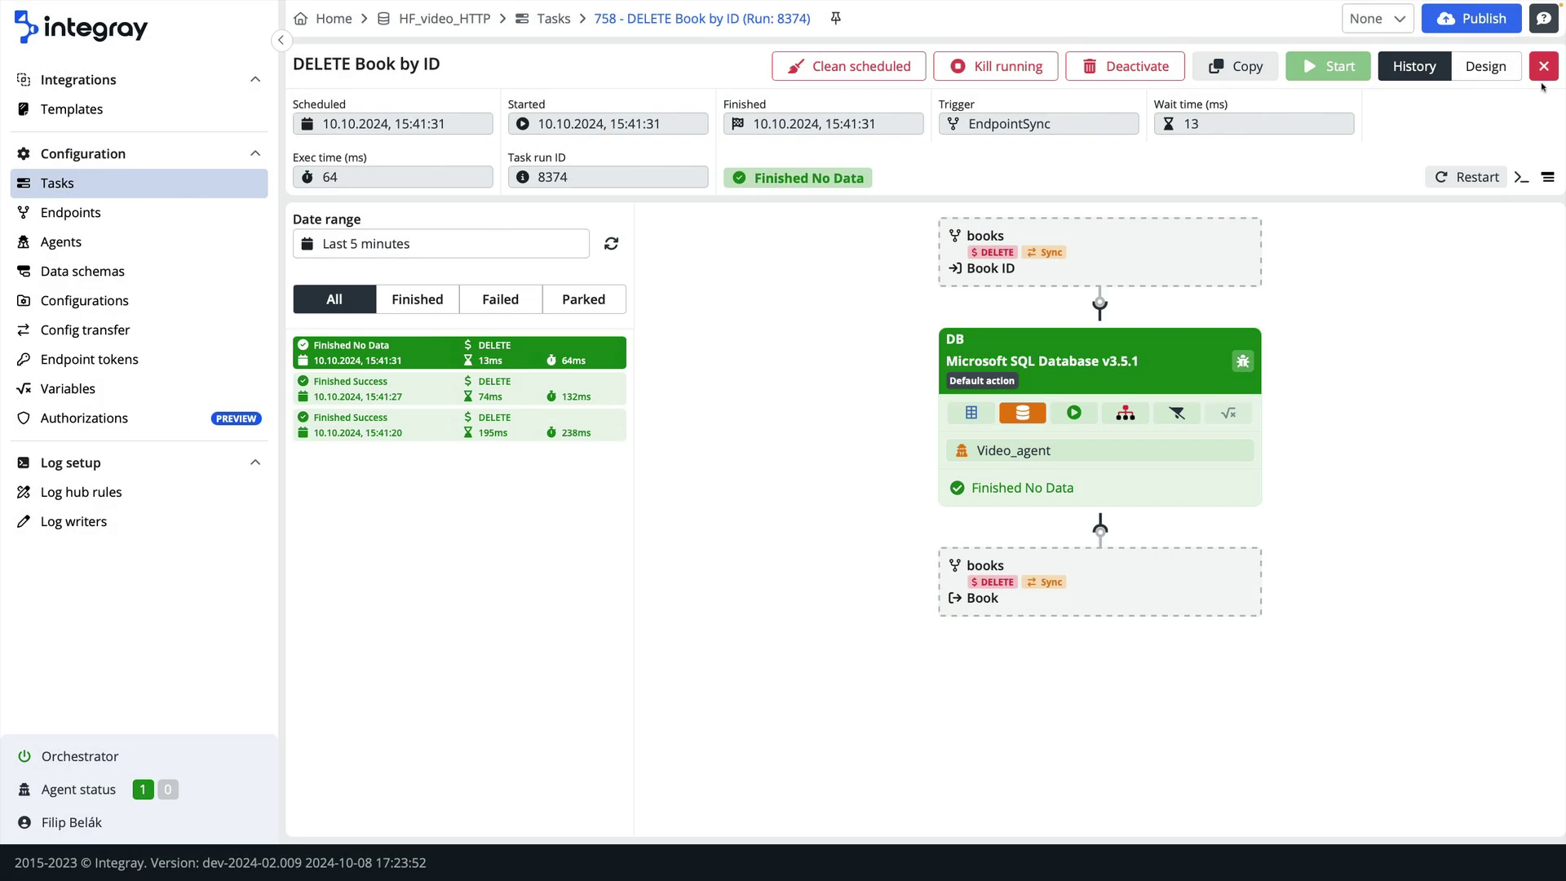